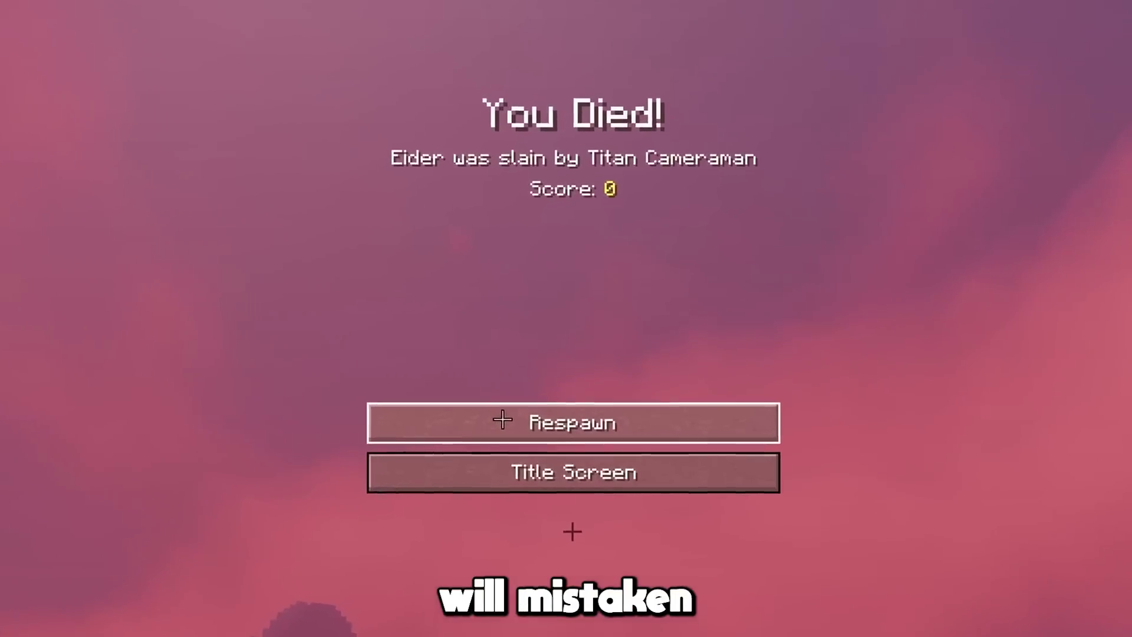
click(526, 255)
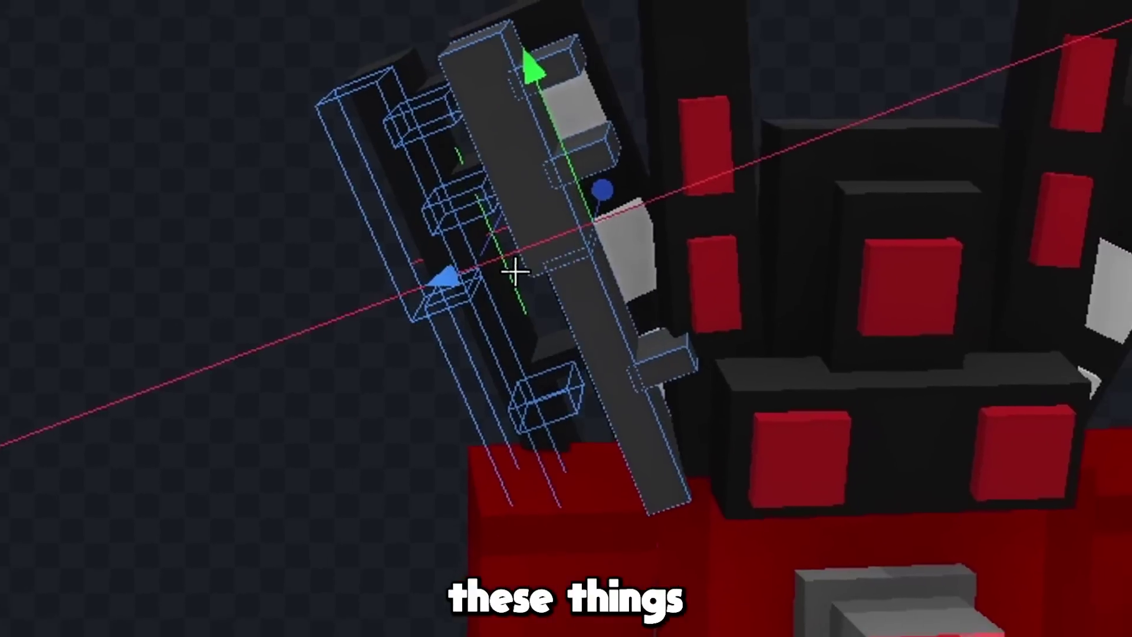
Step: Position the dark bars with their crosspieces along the outer edges of the slanted panels on both sides of the head
drag(513, 271, 152, 0)
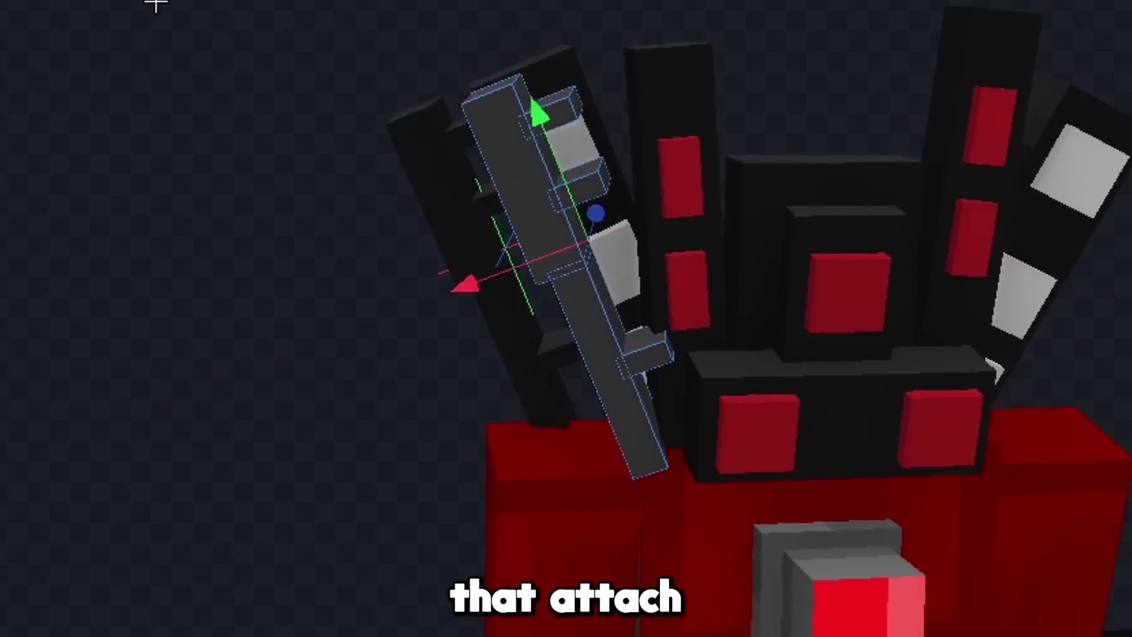
scroll(645, 169, up, 3)
key(r)
drag(645, 169, 670, 131)
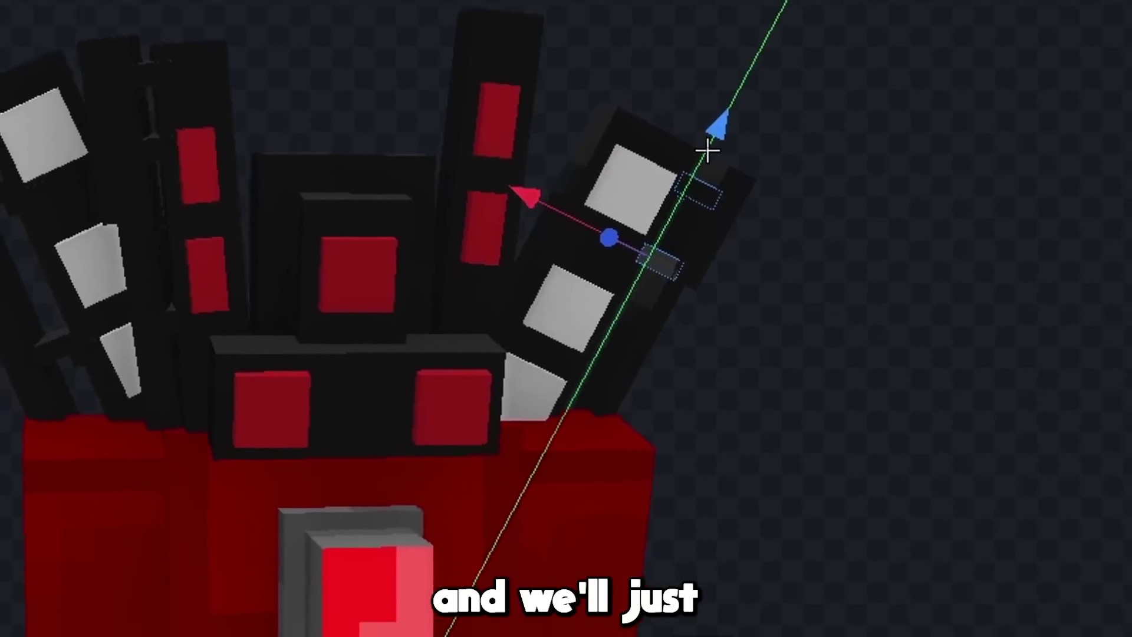
drag(707, 146, 323, 65)
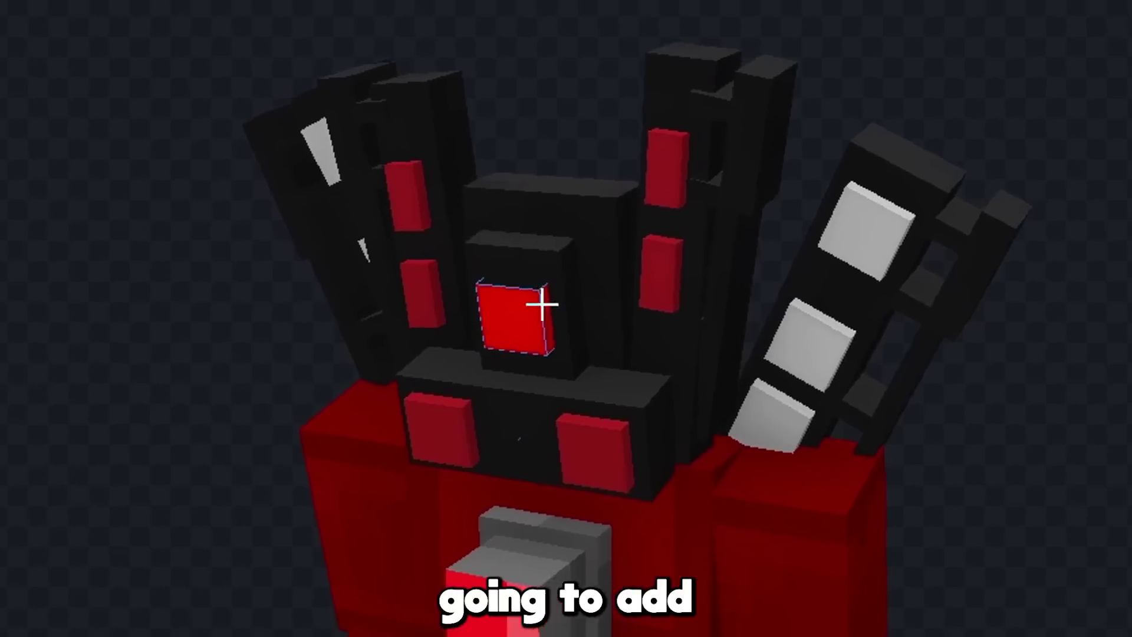
Step: Add bright red cores to the red titan's head and chest, and place the plasma cannons outside both forearms
mouse_move(543, 300)
mouse_down()
mouse_move(786, 326)
mouse_move(582, 460)
mouse_up()
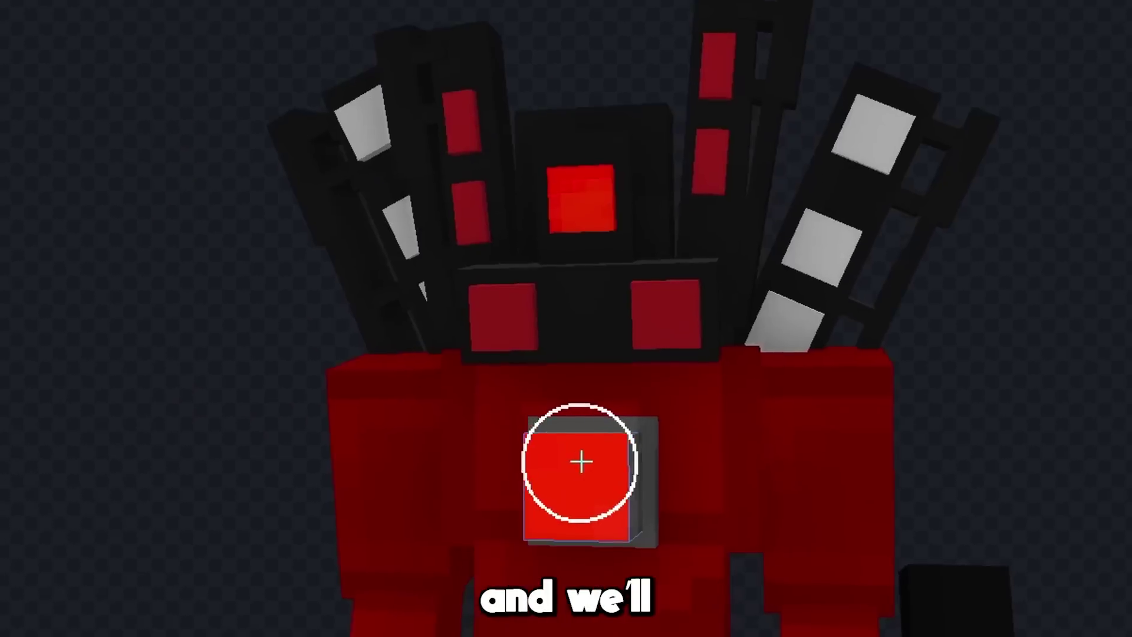
scroll(582, 460, up, 1)
scroll(1071, 549, down, 2)
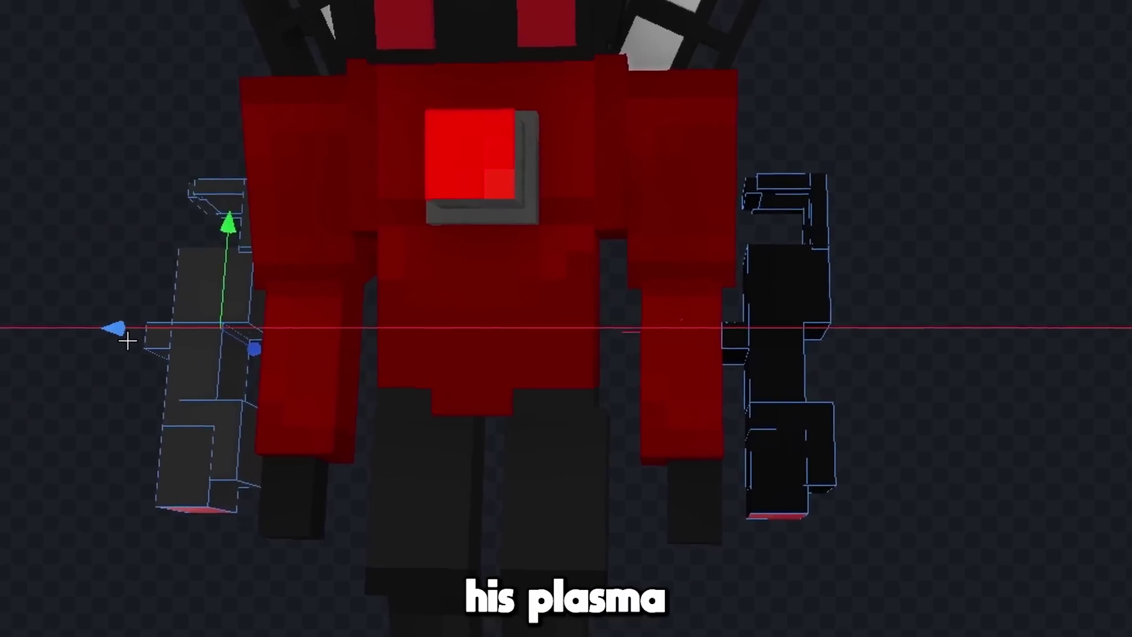
scroll(18, 319, up, 1)
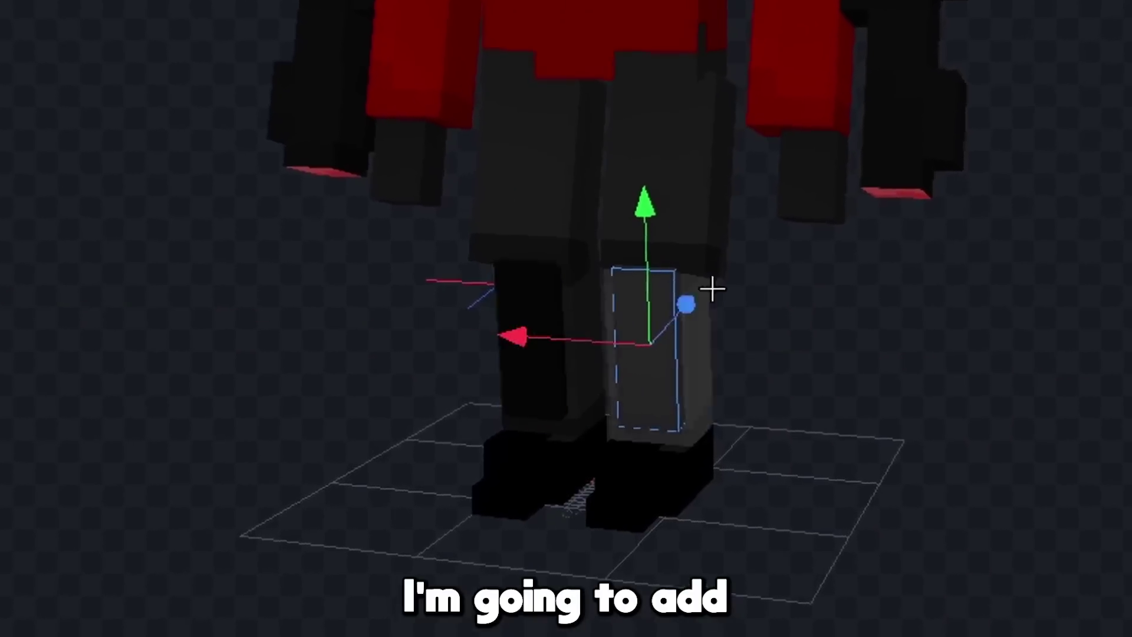
Step: Place a dark plate on the front of the shin and size a wide cube across the titan's upper back
drag(712, 288, 684, 295)
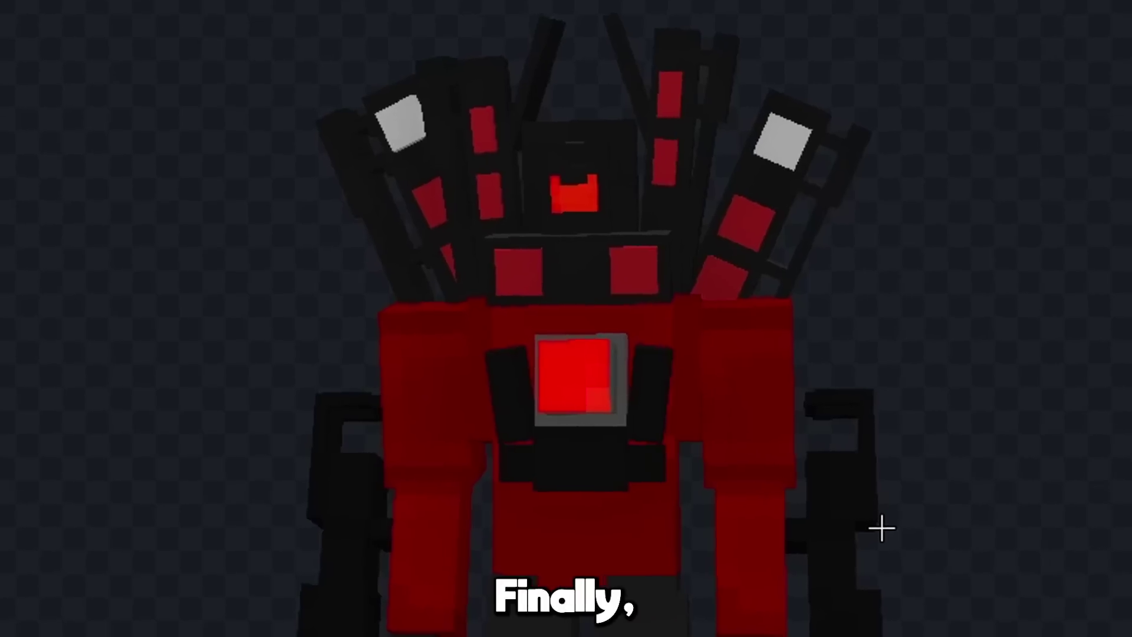
drag(896, 299, 10, 337)
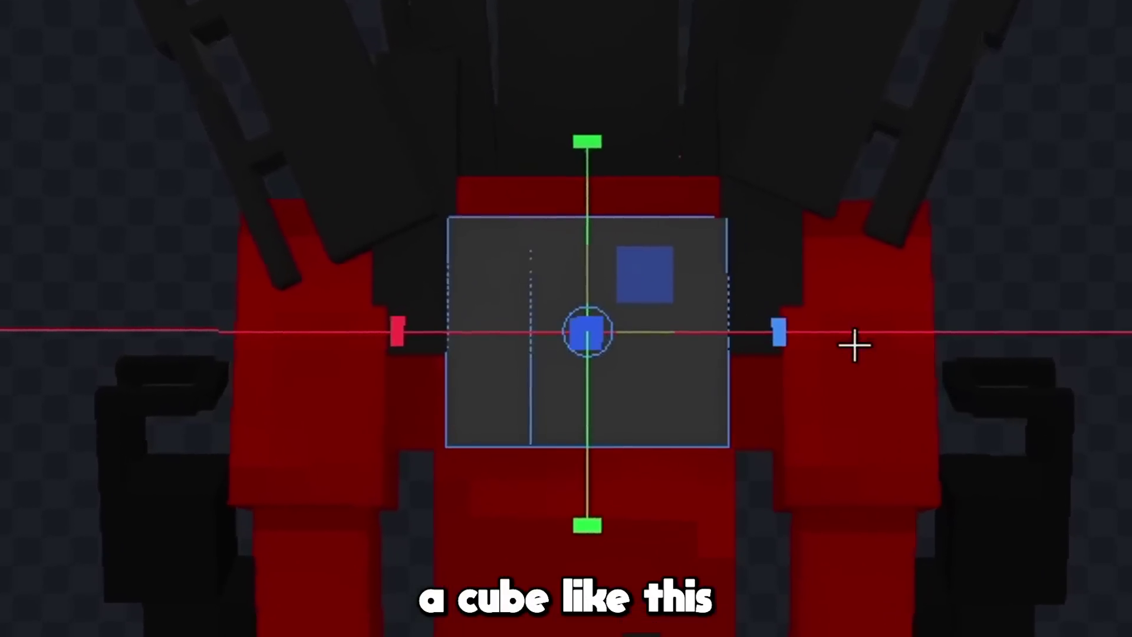
drag(854, 345, 683, 343)
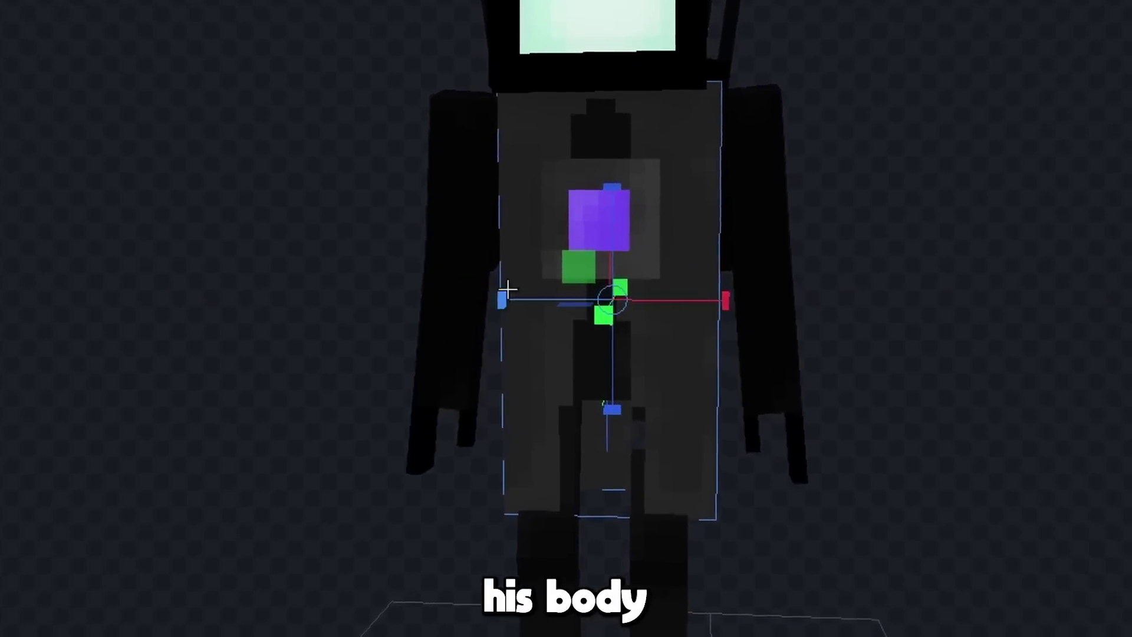
Step: Size the cube around the TV titan's torso and position the speakers on both sides of its screen head
drag(475, 291, 450, 283)
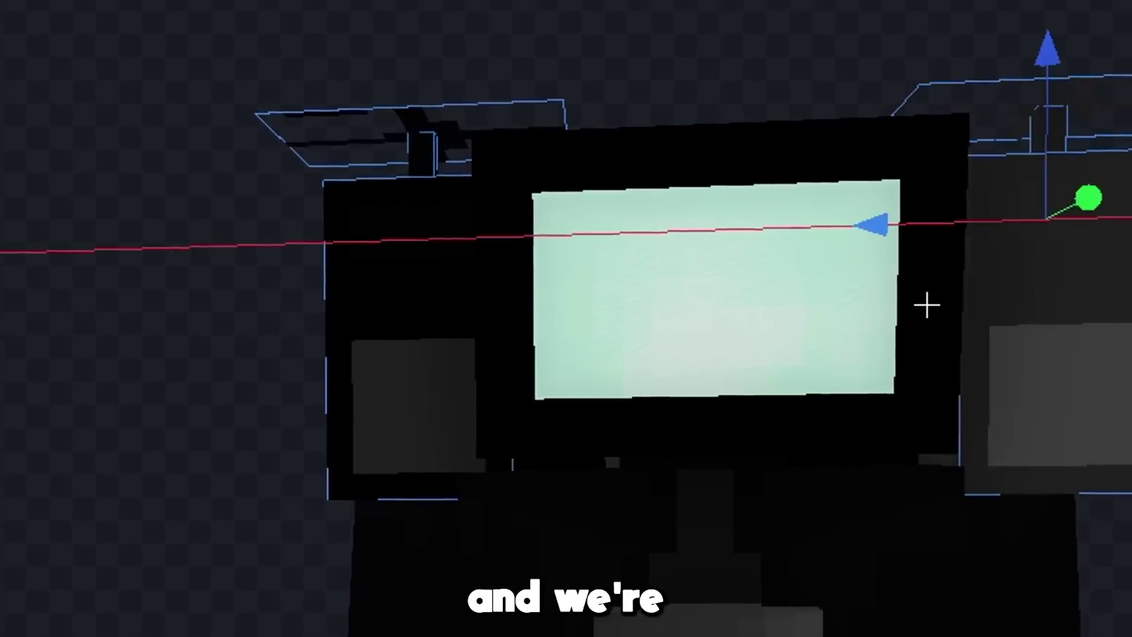
drag(928, 303, 705, 372)
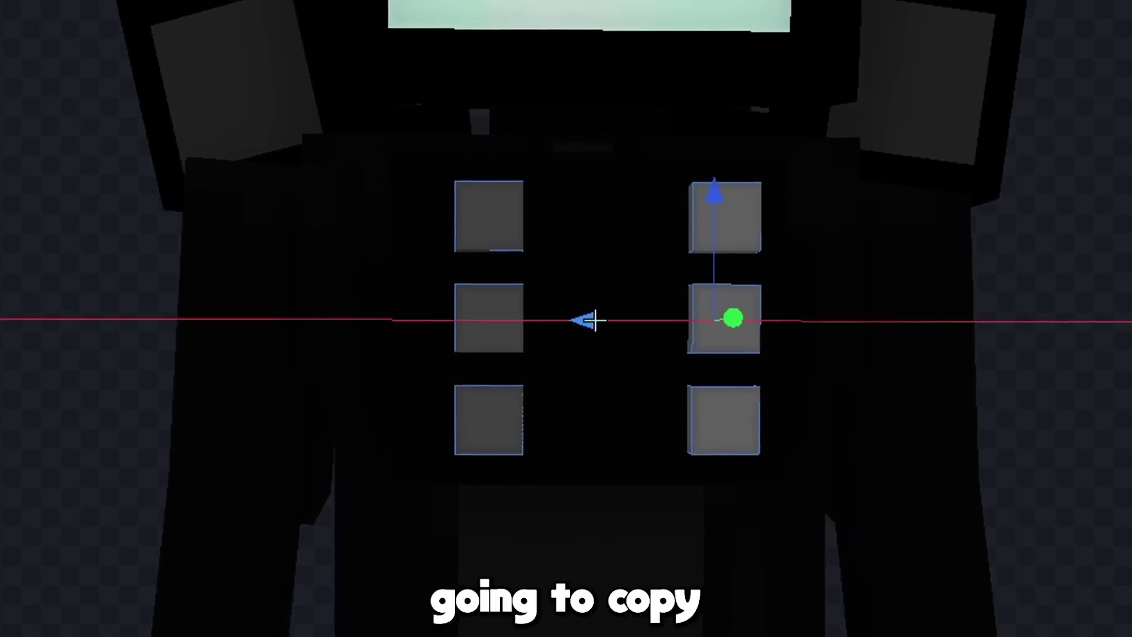
Step: Duplicate the column of three grey squares on the chest and move the copy toward the middle
key(ctrl+d)
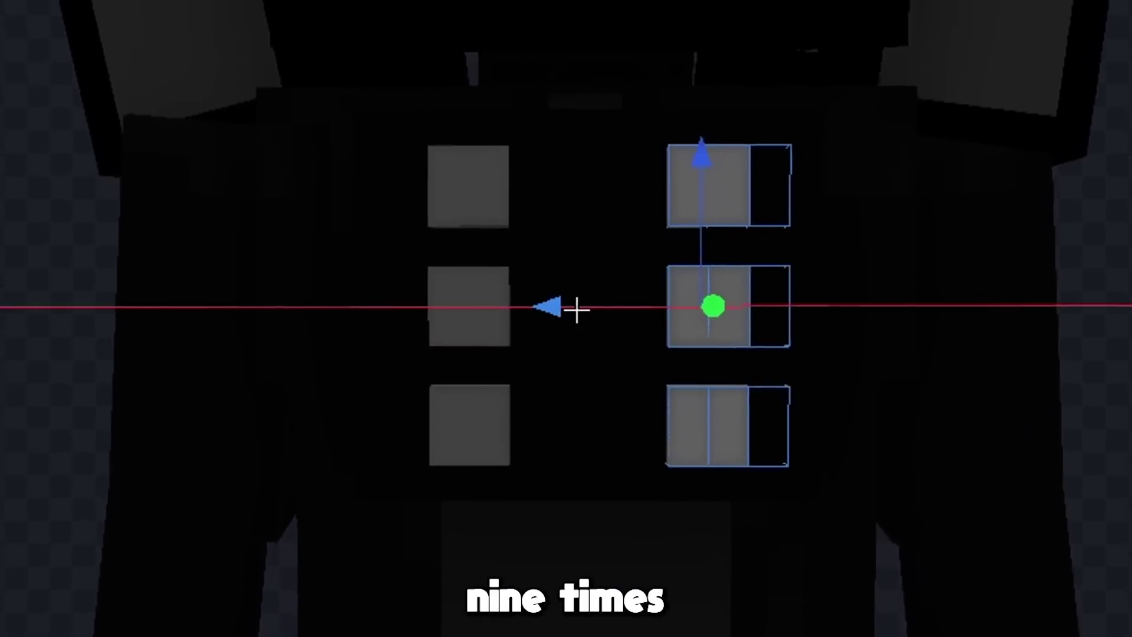
drag(551, 306, 467, 306)
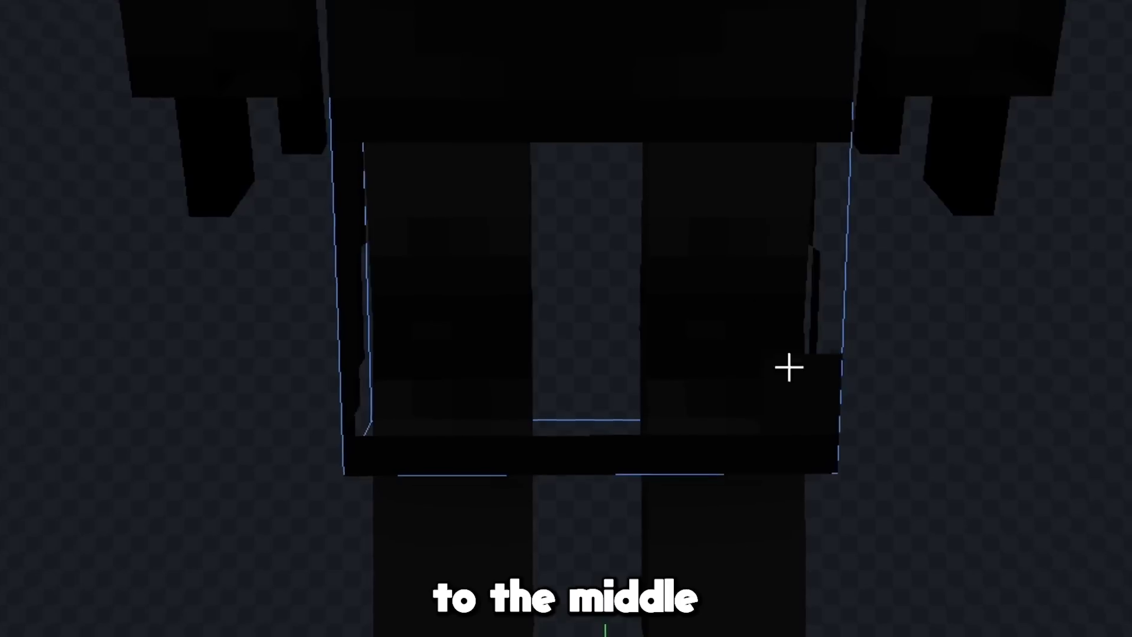
Step: Size a grey bar below the blue chest core between the rails, and position a block at the front of the waist
drag(397, 317, 557, 200)
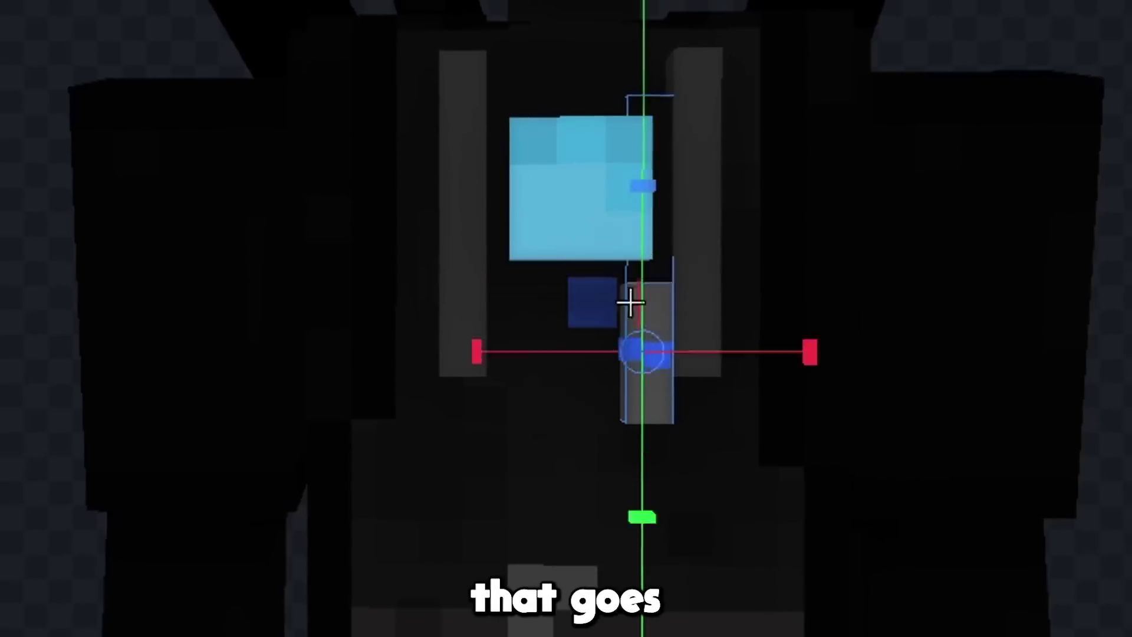
drag(629, 298, 621, 352)
key(v)
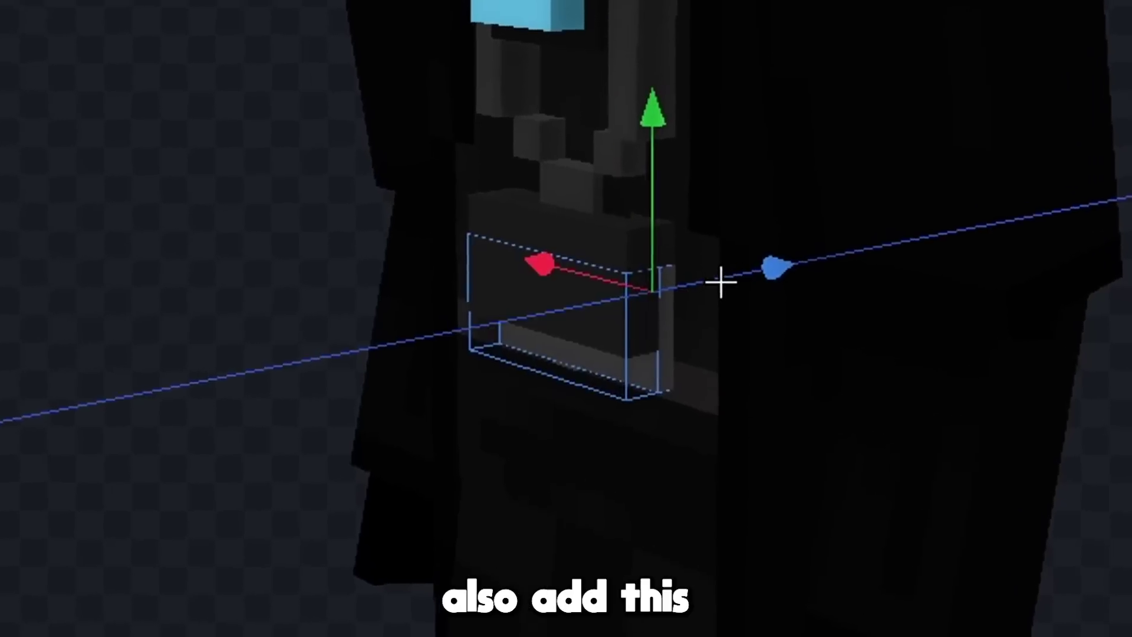
drag(723, 280, 713, 216)
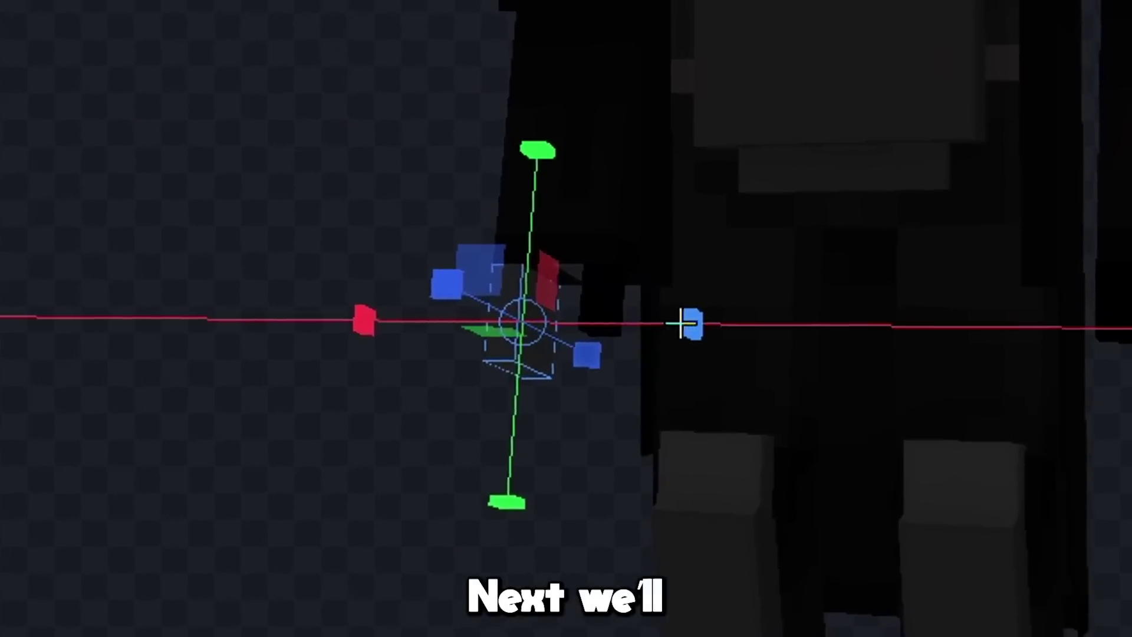
Step: Resize the small cube beside the hand, and position the slanted dark bar behind the shoulder
drag(687, 323, 551, 320)
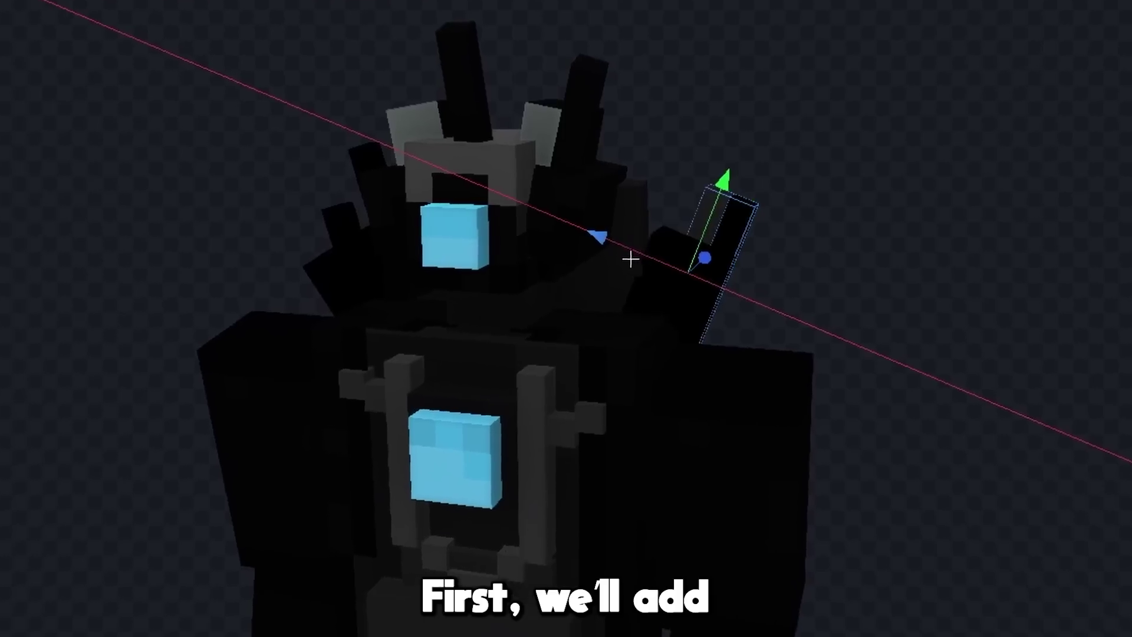
drag(629, 256, 632, 282)
drag(734, 291, 675, 146)
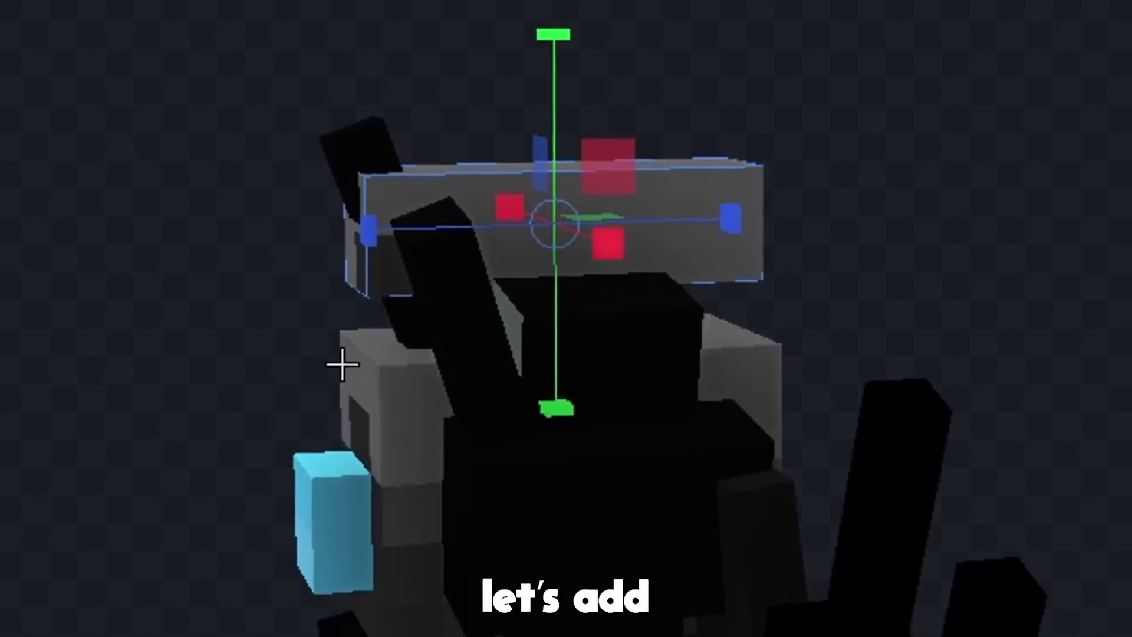
Step: Add a long block on top of the head and give it a red front face
drag(343, 365, 682, 303)
scroll(599, 515, up, 3)
scroll(599, 515, down, 3)
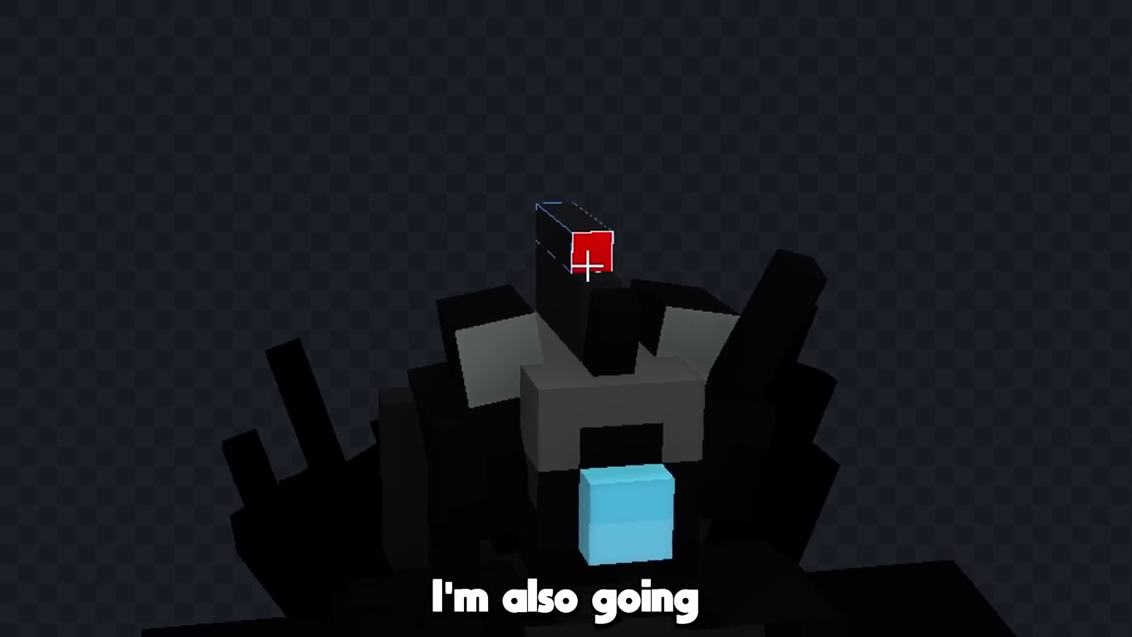
drag(586, 260, 645, 417)
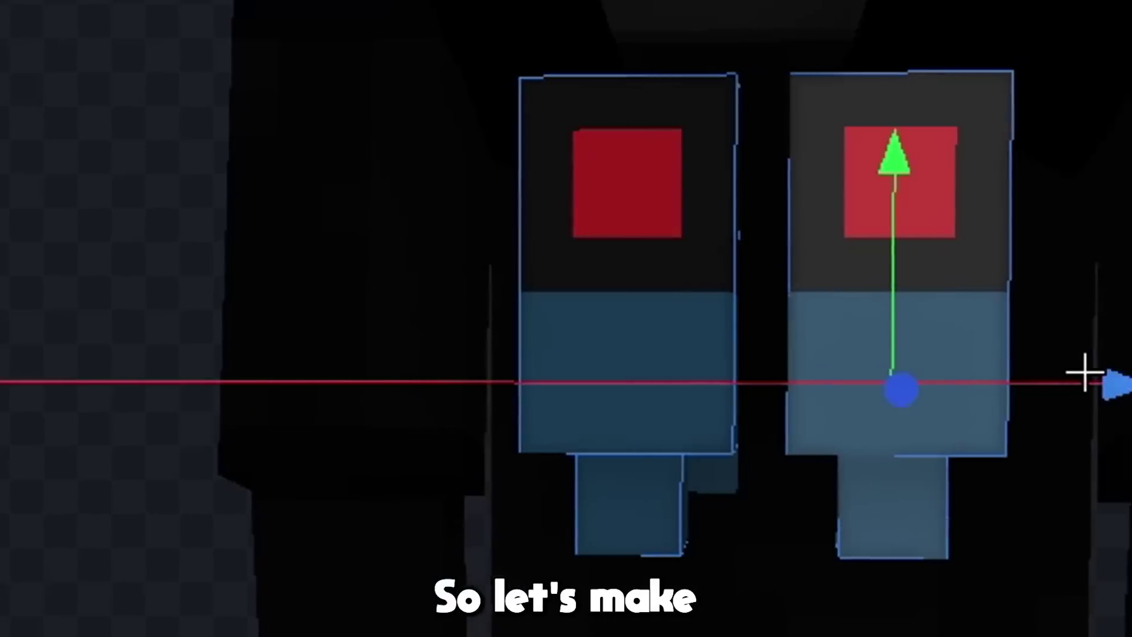
Step: Position the paired red-and-blue boosters on the body and add outward-slanting grey fins beneath and beside them
drag(1084, 374, 838, 368)
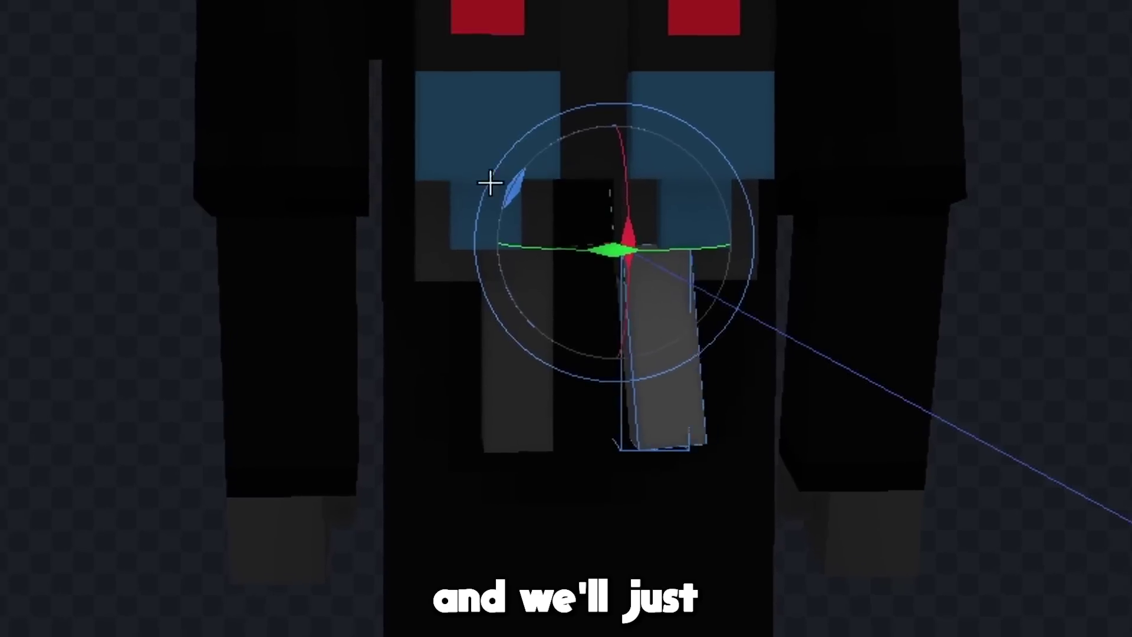
drag(493, 182, 566, 106)
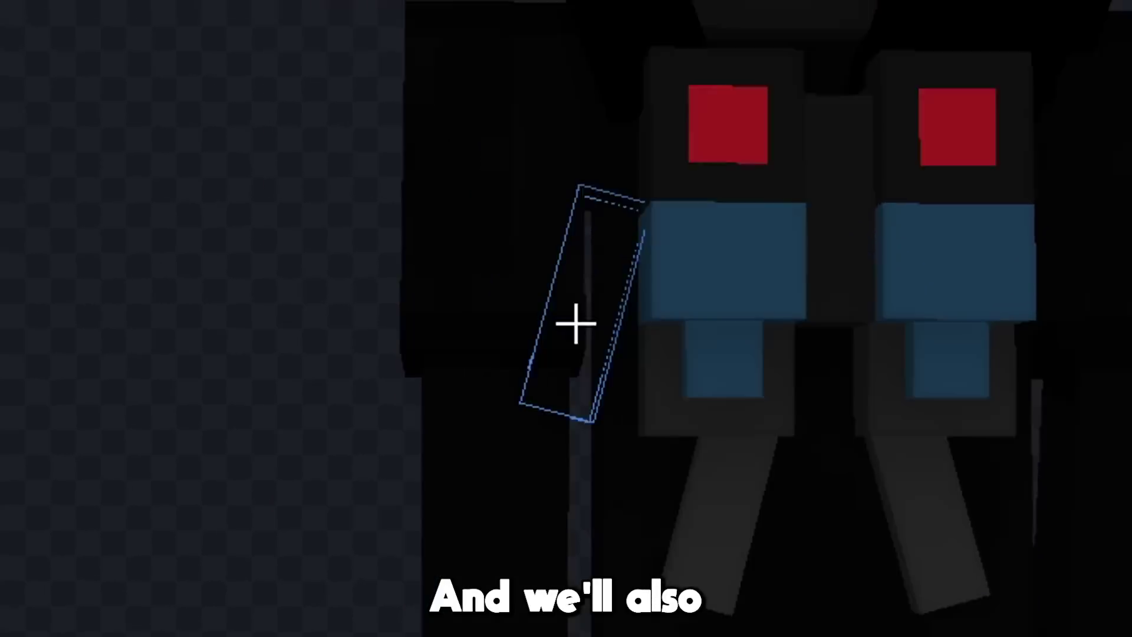
drag(576, 323, 682, 361)
drag(573, 164, 578, 195)
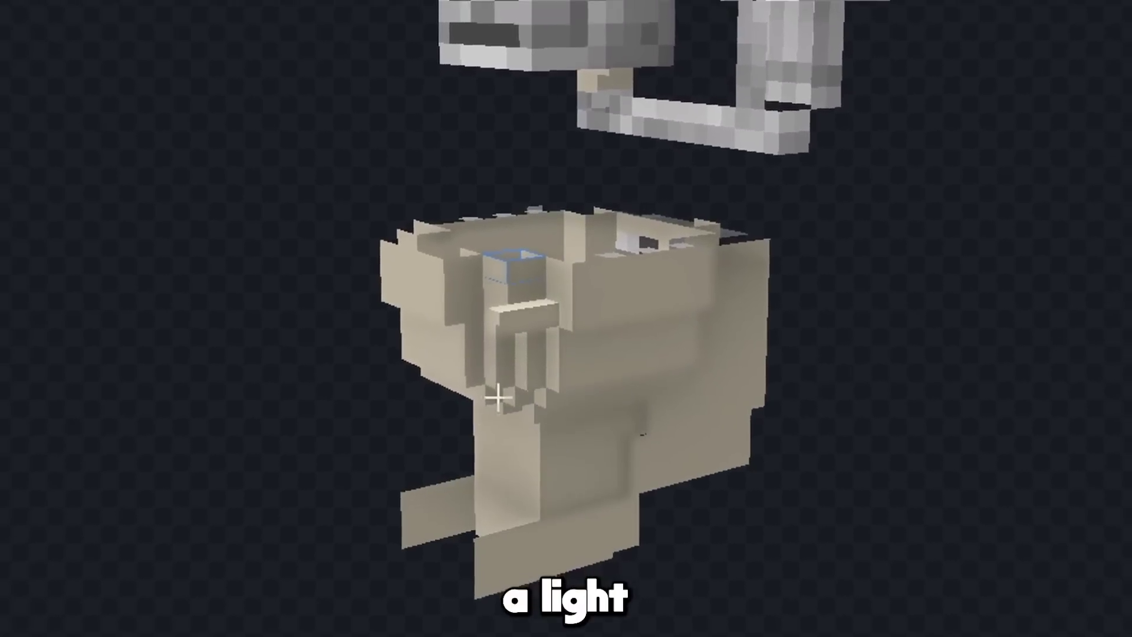
Step: Fill the toilet bowl with a cyan water layer and fit black glasses with a red eye across the skeleton's face
scroll(709, 489, down, 3)
scroll(763, 475, up, 2)
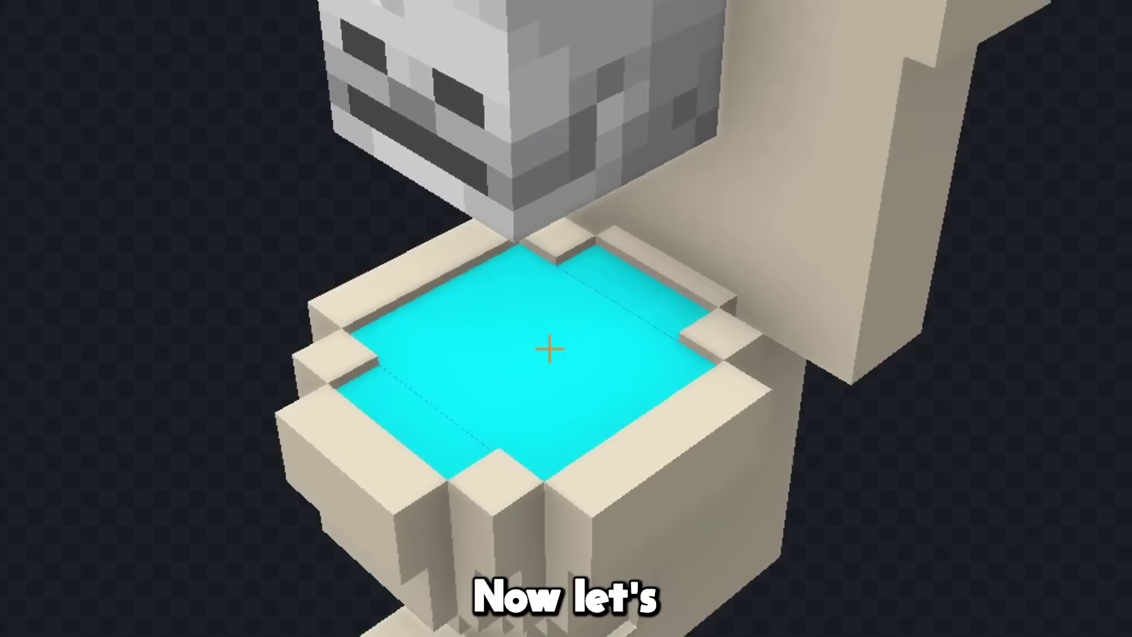
drag(548, 346, 644, 253)
right_drag(644, 253, 564, 303)
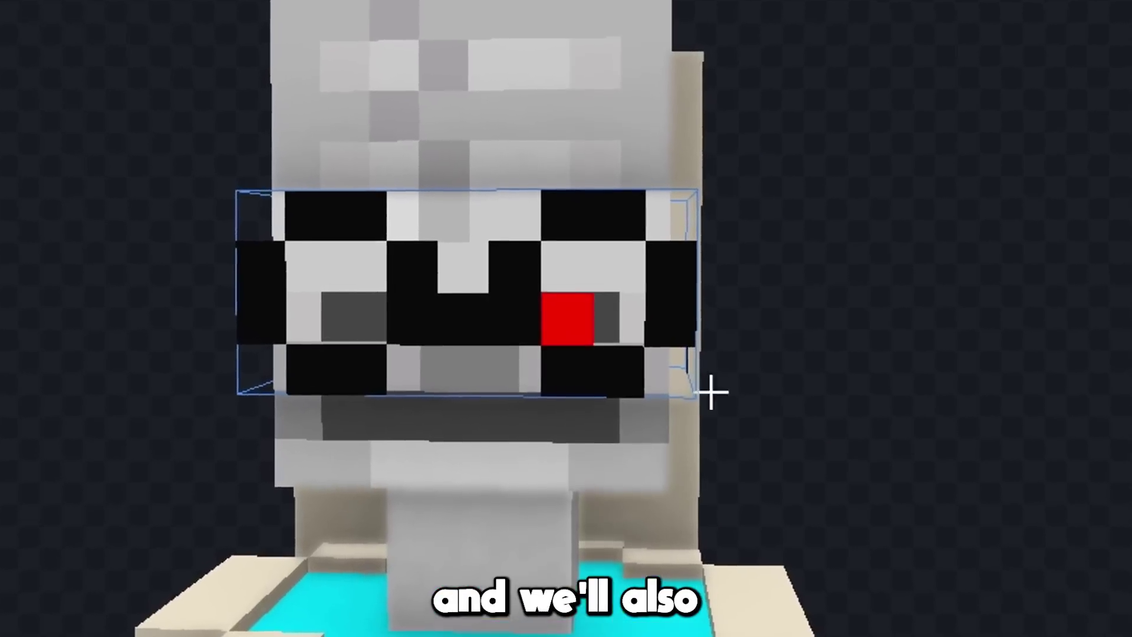
drag(715, 392, 559, 389)
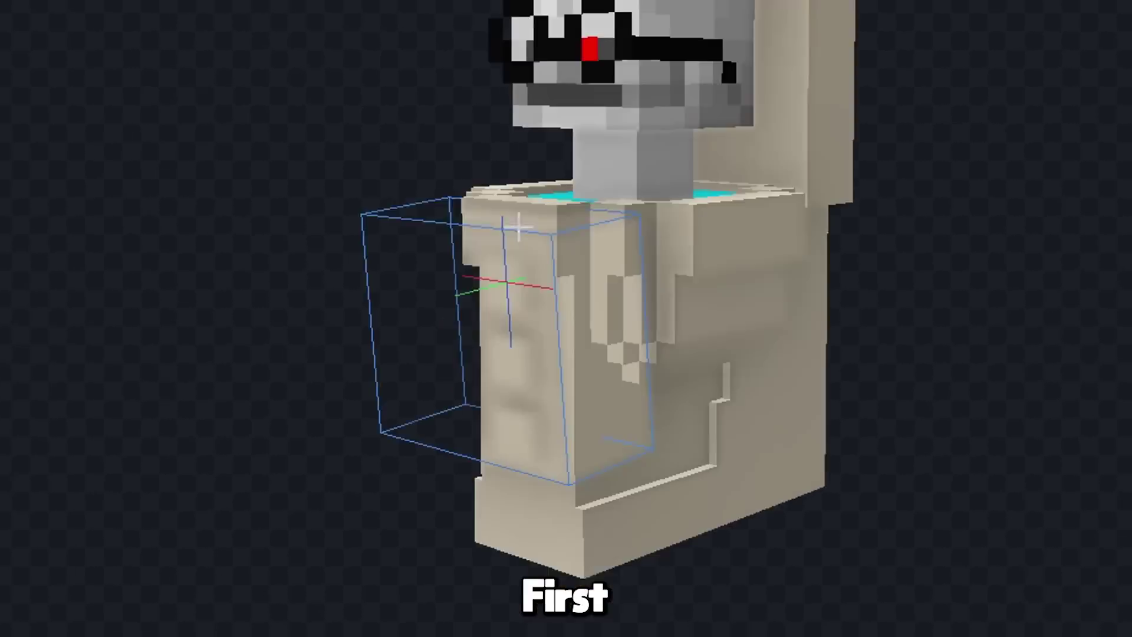
Step: Mount the black box with nine grey buttons on the toilet's front and place copied speakers at its sides
drag(449, 380, 317, 412)
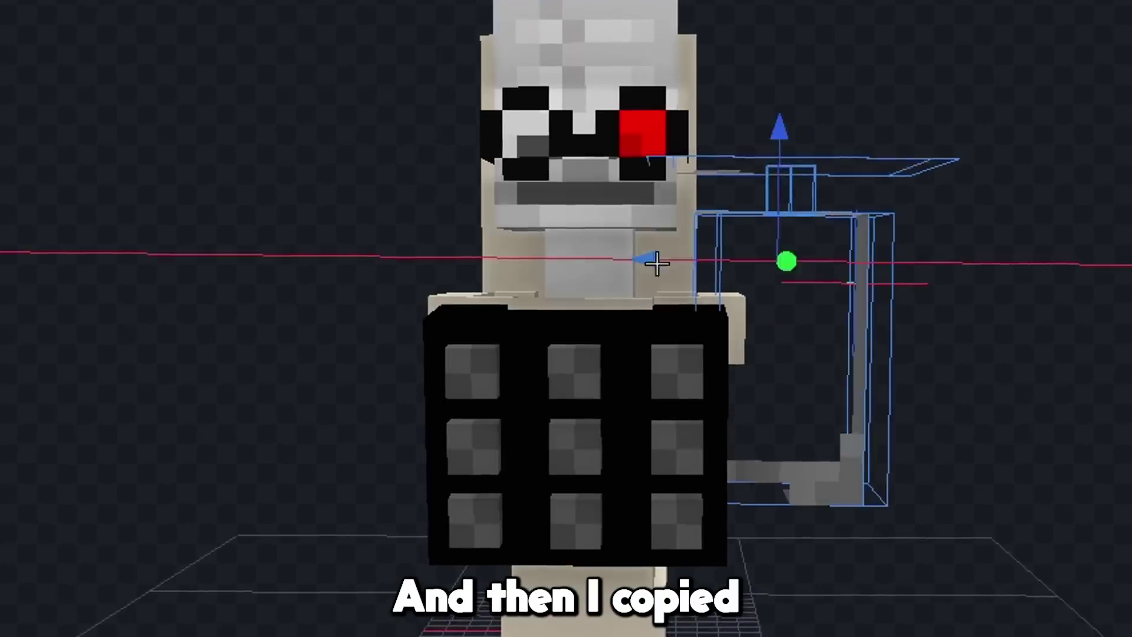
drag(261, 261, 169, 263)
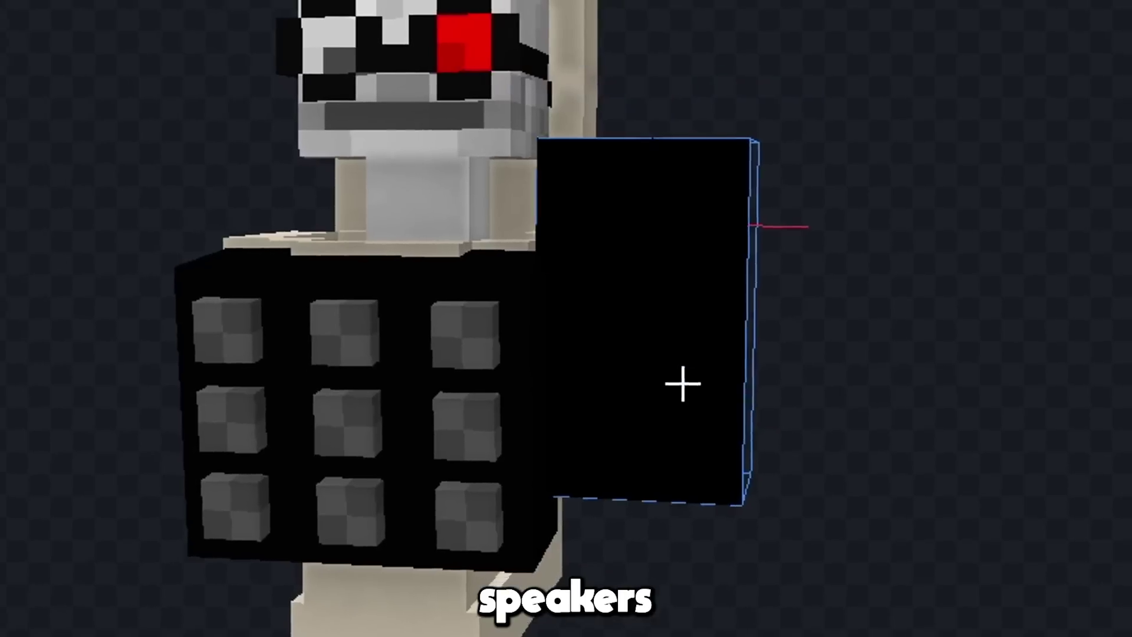
drag(682, 383, 616, 312)
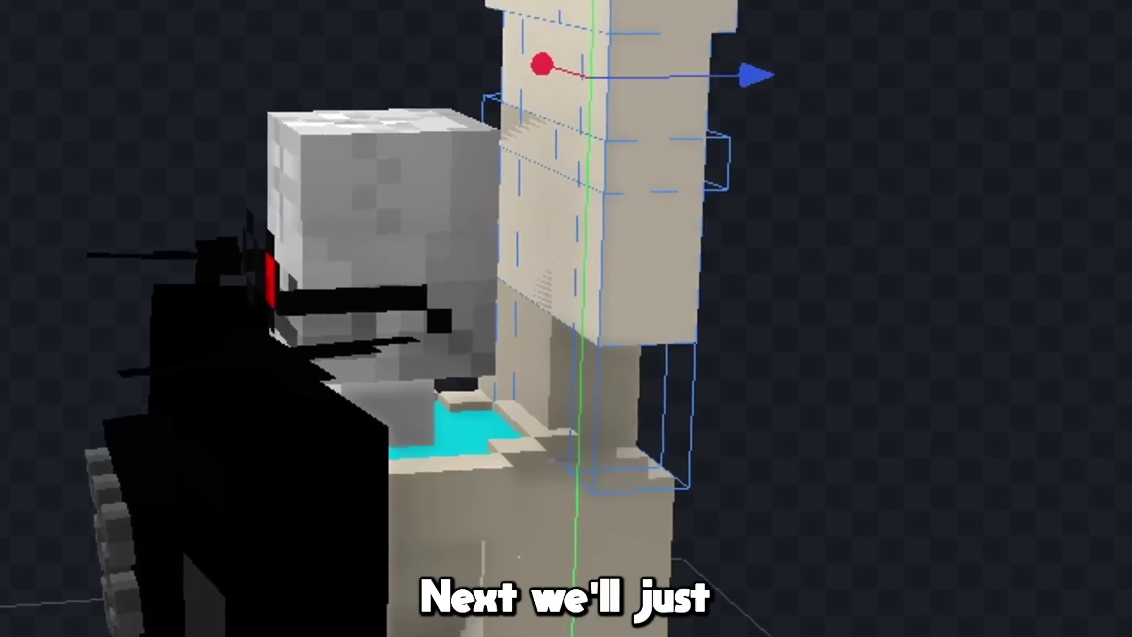
Step: Enlarge the toilet's tank behind the skeleton head
drag(535, 361, 600, 380)
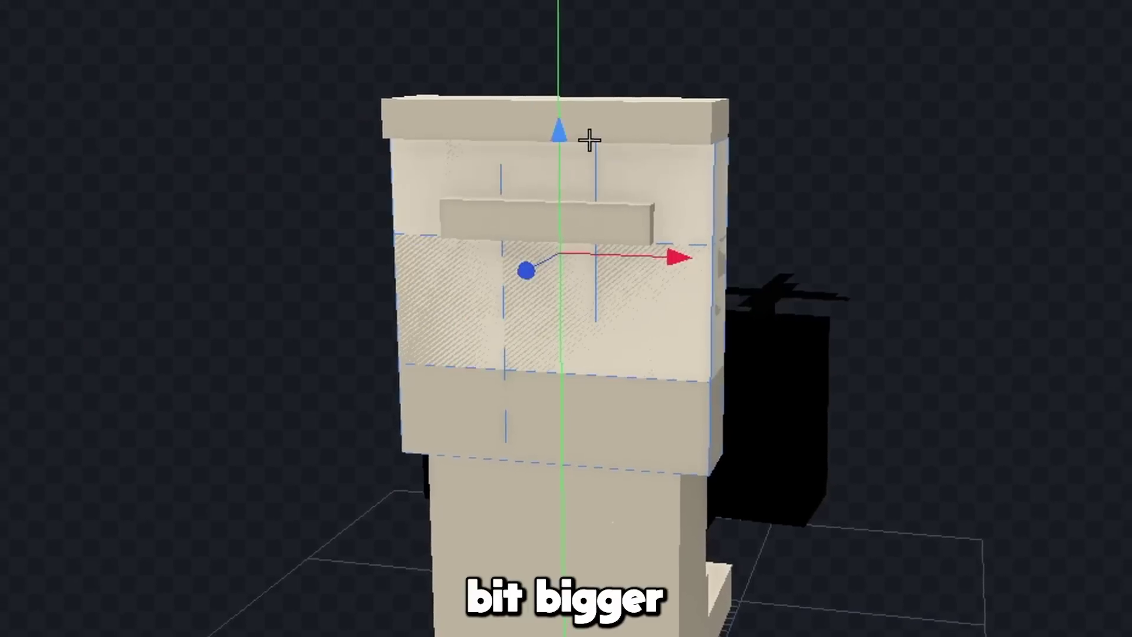
drag(588, 139, 827, 216)
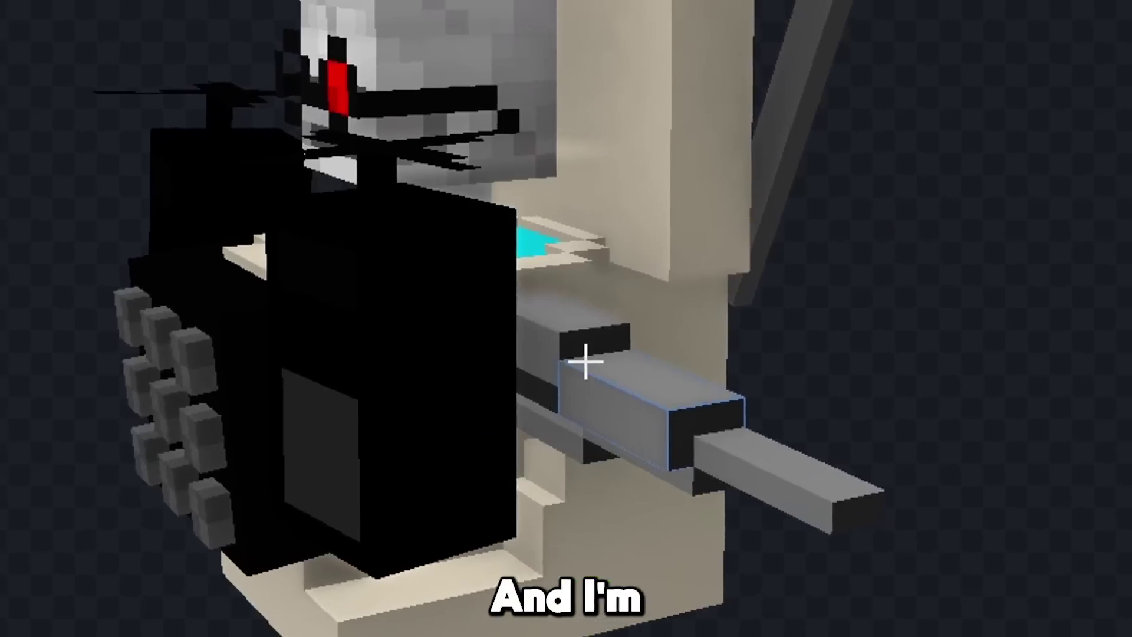
Step: Rotate the grey mechanical arm behind the side speaker and add a yellow light cube beside the skeleton's head
drag(584, 358, 556, 300)
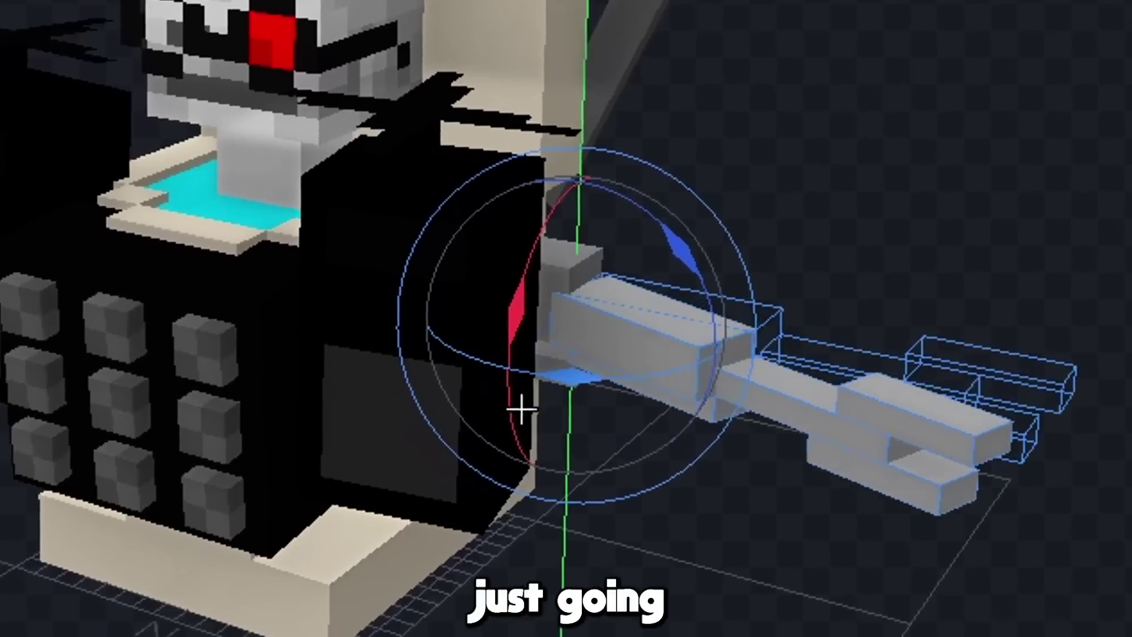
drag(521, 405, 698, 470)
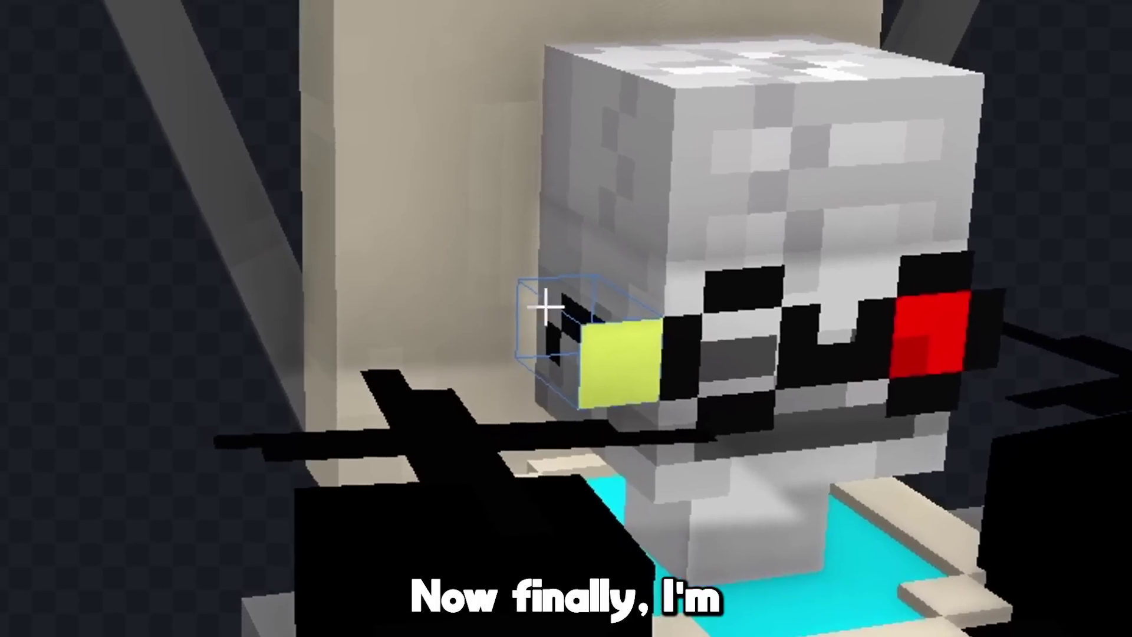
drag(453, 352, 689, 265)
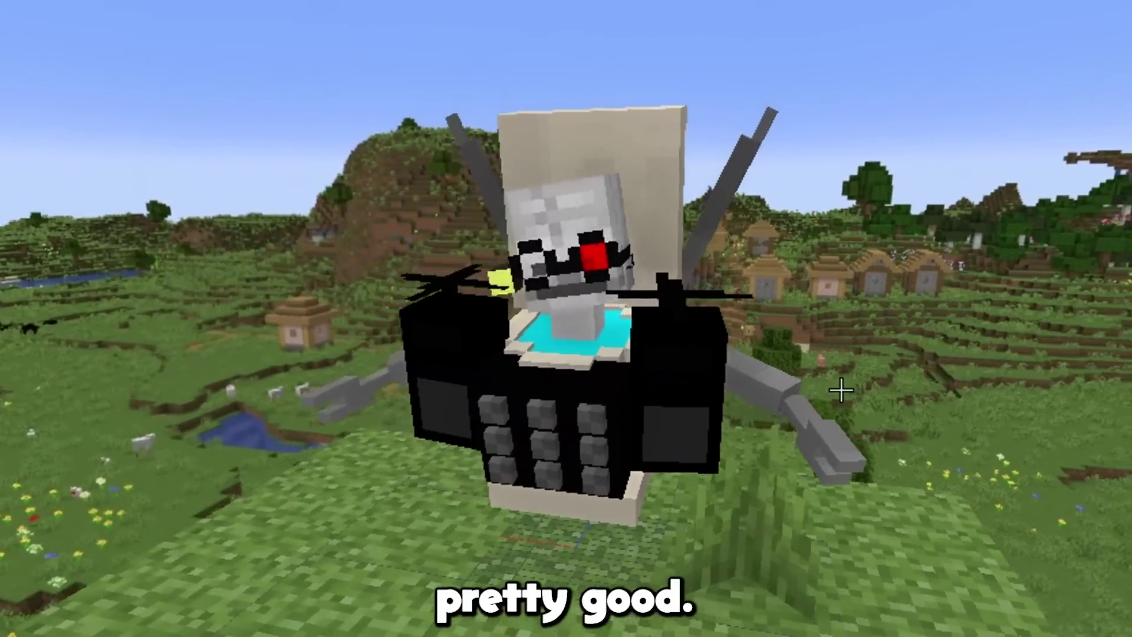
drag(840, 390, 1119, 392)
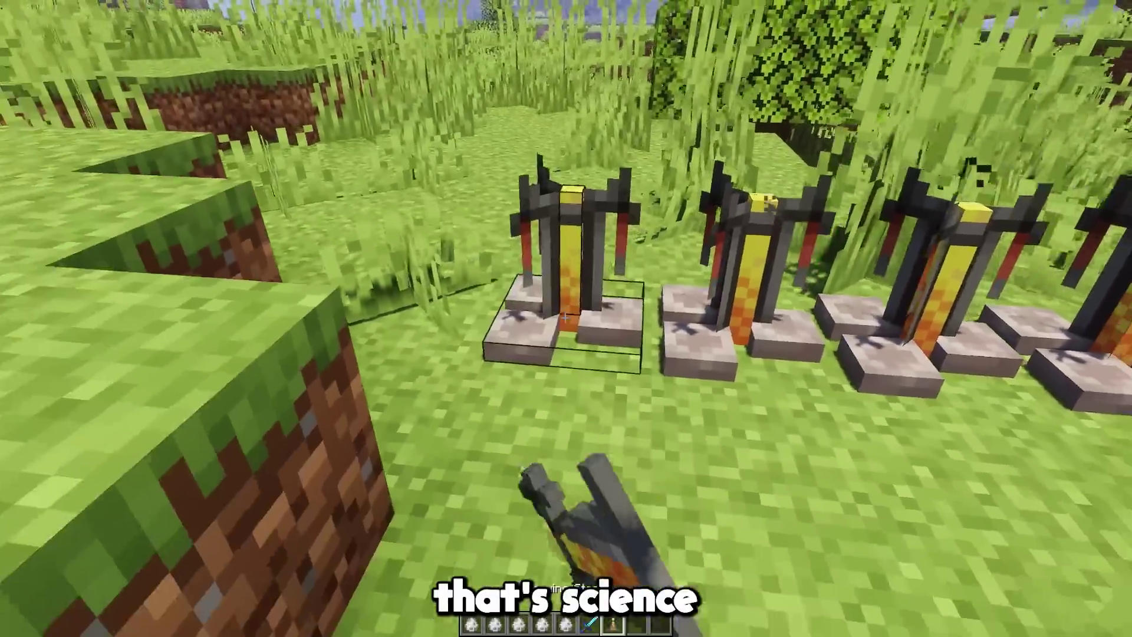
right_click(566, 318)
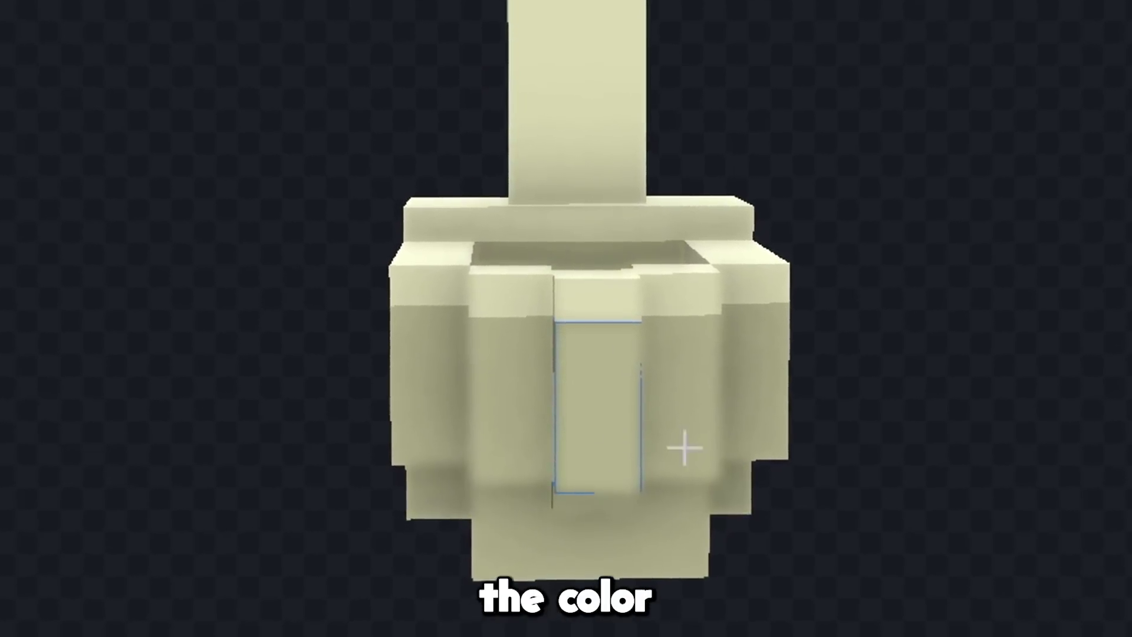
Step: Stretch a neck block upward from the centre of the toilet bowl
middle_drag(684, 448, 651, 454)
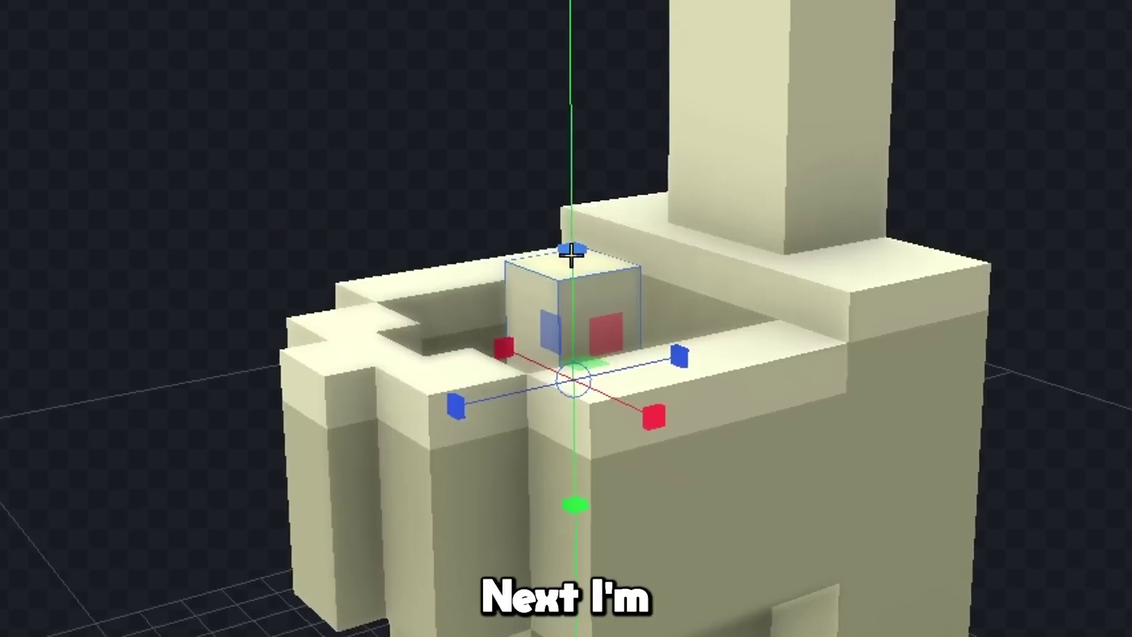
drag(569, 247, 551, 63)
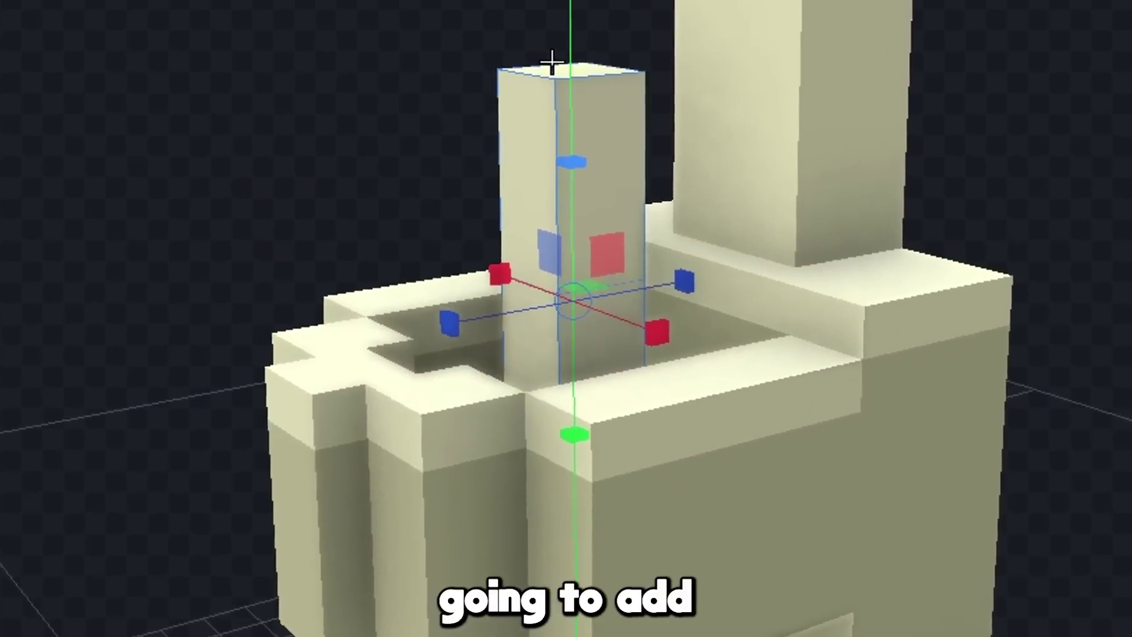
scroll(551, 64, up, 3)
scroll(547, 59, down, 2)
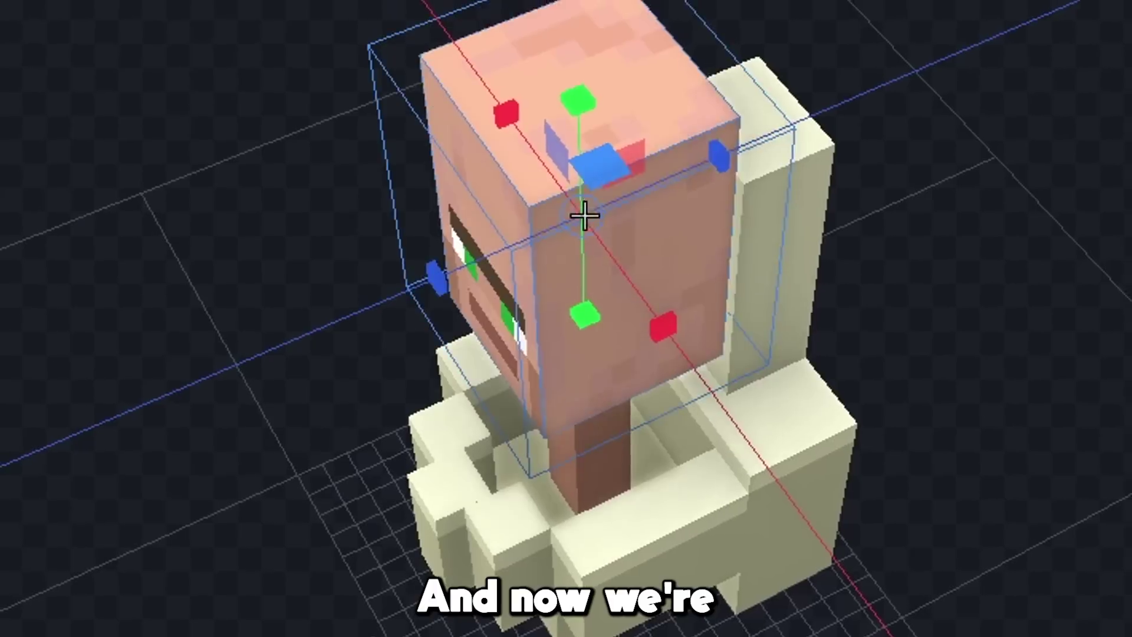
Step: Repaint the villager head's face, adding a red row of pixels below its mouth
middle_drag(586, 215, 582, 271)
scroll(582, 272, down, 3)
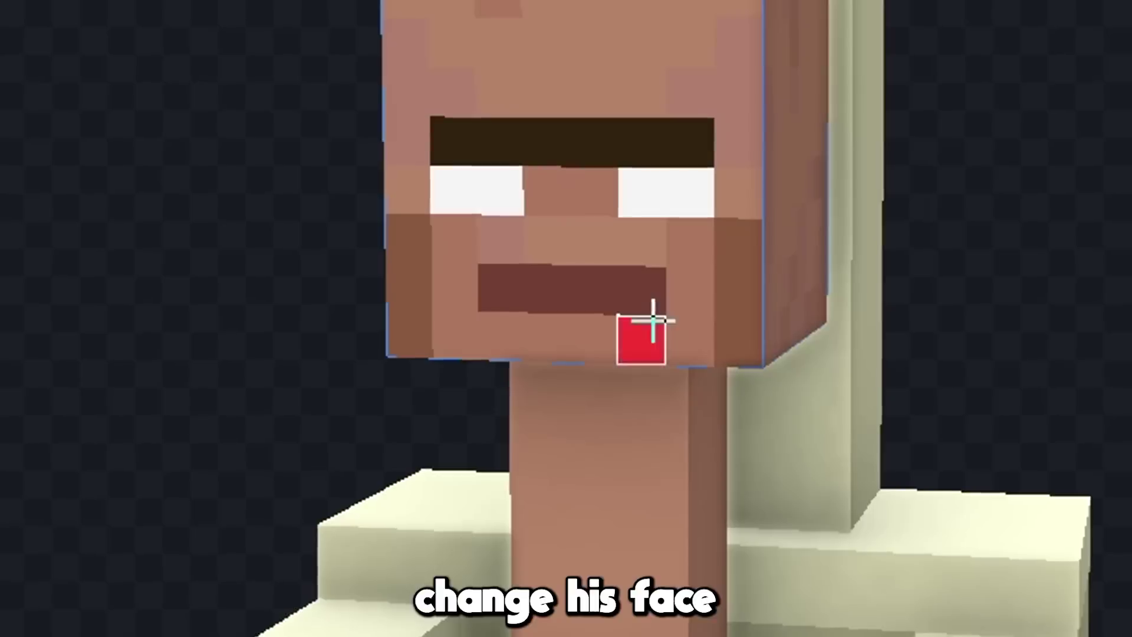
drag(652, 321, 466, 316)
click(463, 292)
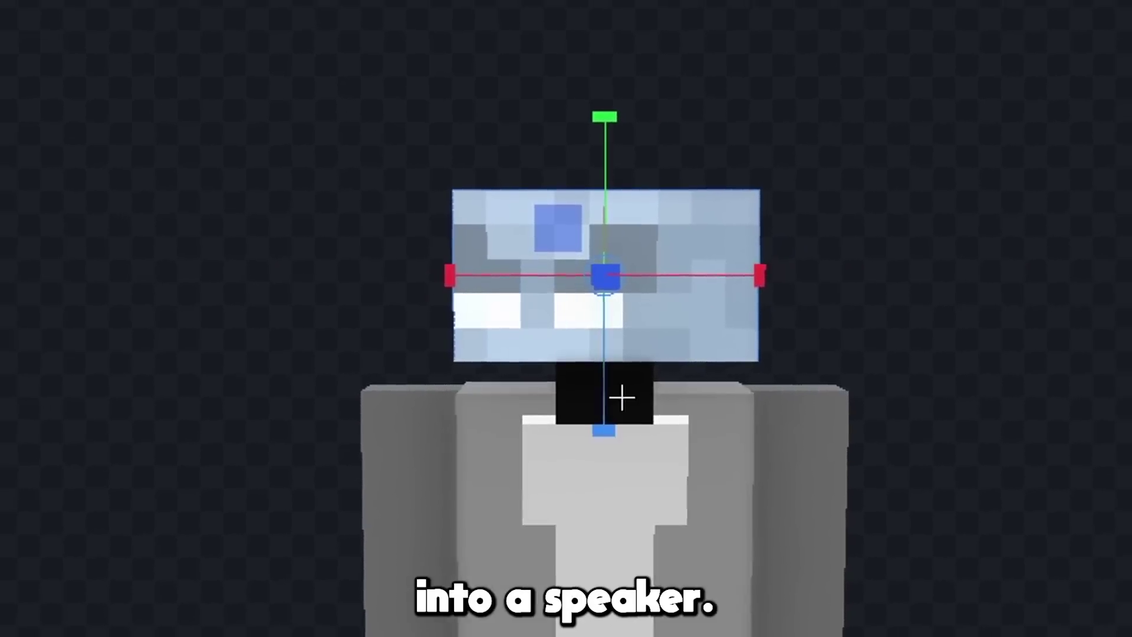
Step: Turn the grey-suited figure's head into a dark speaker with side panels and a stepped black headband
drag(579, 331, 101, 221)
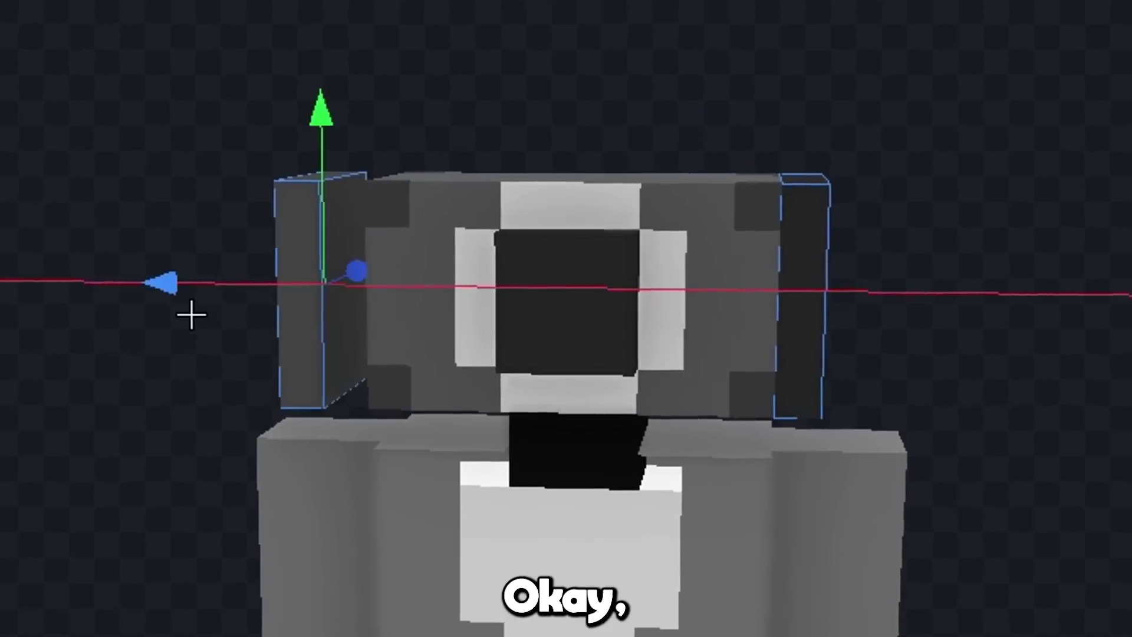
drag(189, 313, 1, 271)
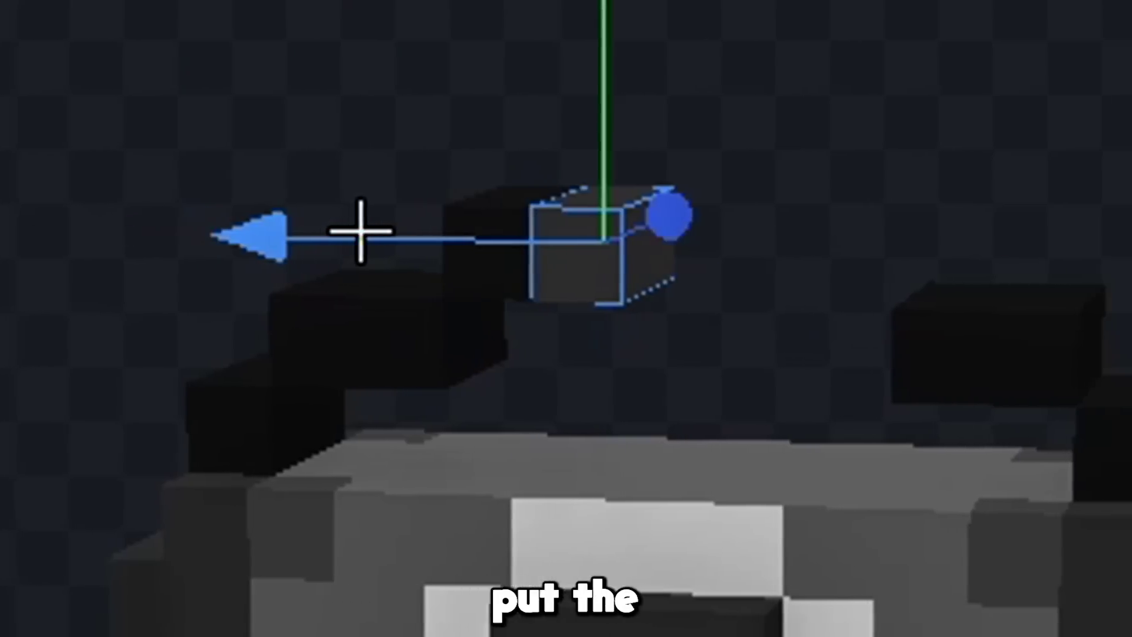
drag(361, 230, 265, 237)
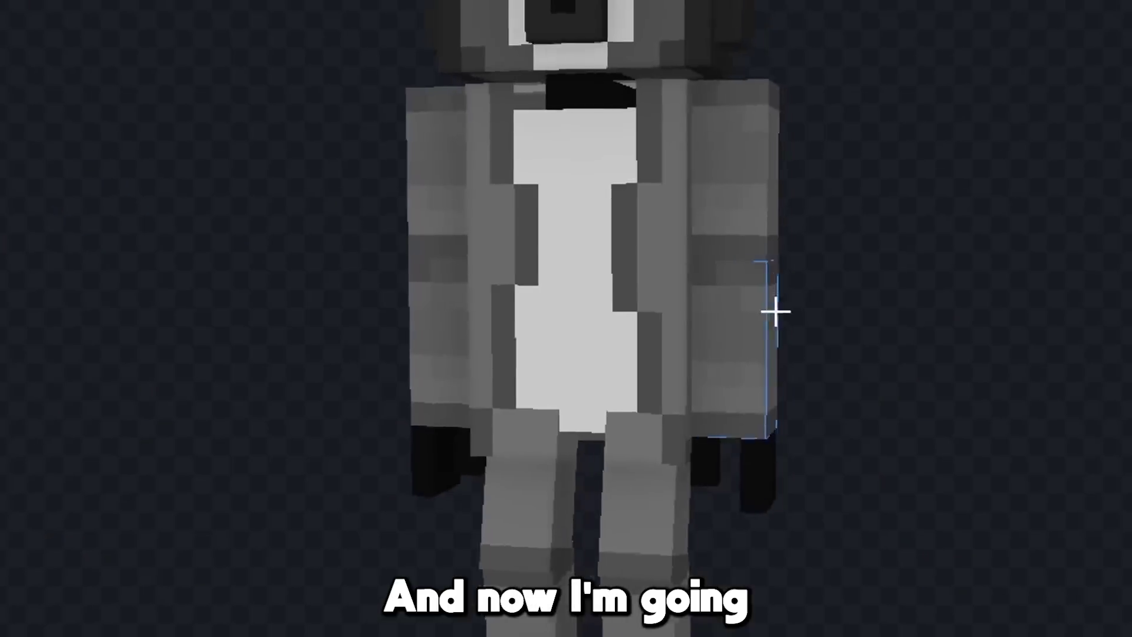
drag(710, 286, 645, 221)
drag(879, 262, 972, 253)
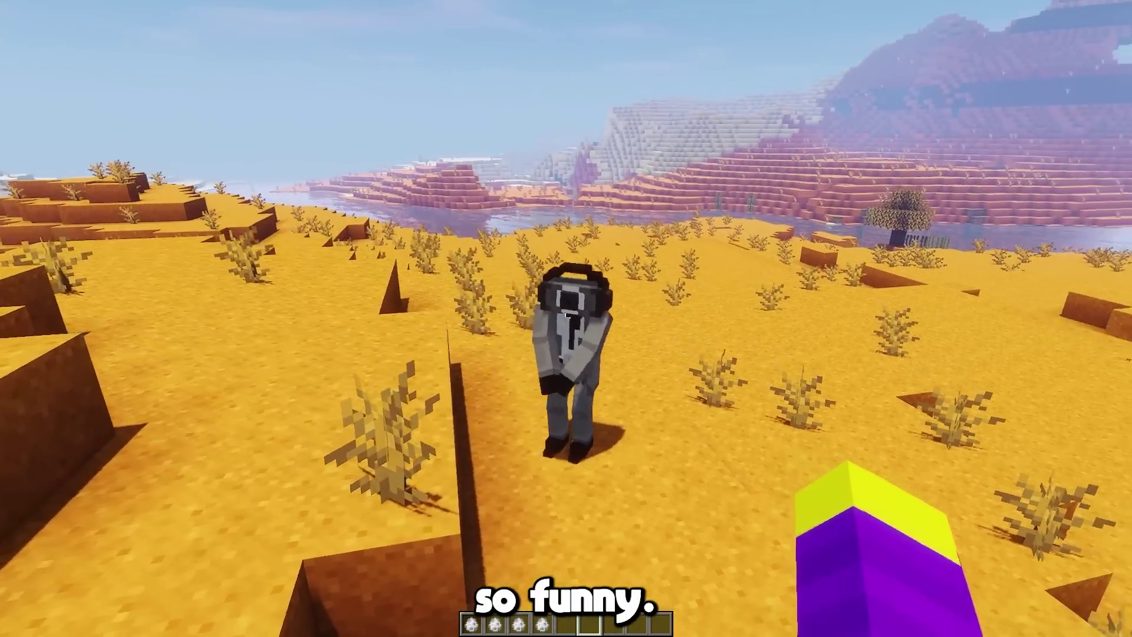
scroll(565, 318, down, 1)
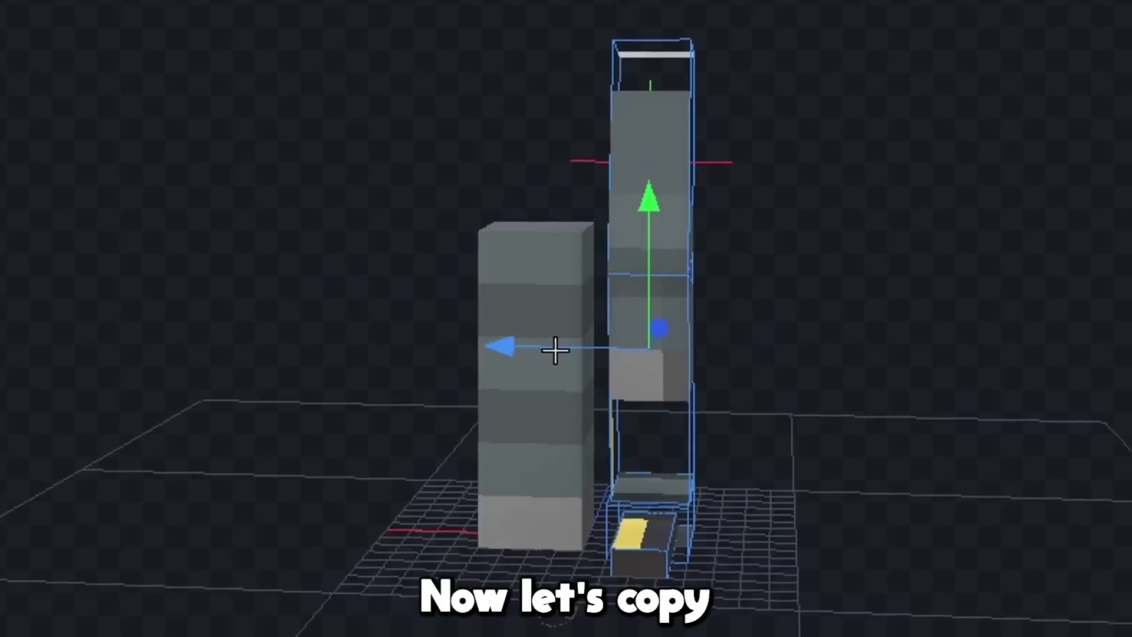
Step: Move the copied grey limb and the copied black arm sideways to pair them with the originals
drag(553, 348, 457, 343)
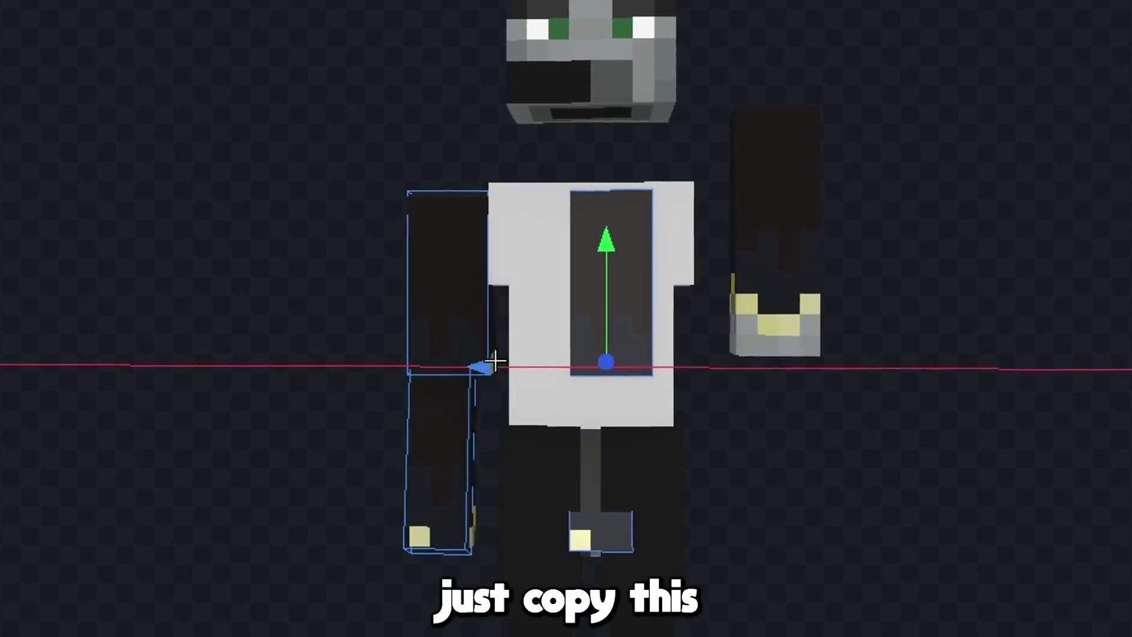
drag(488, 365, 619, 346)
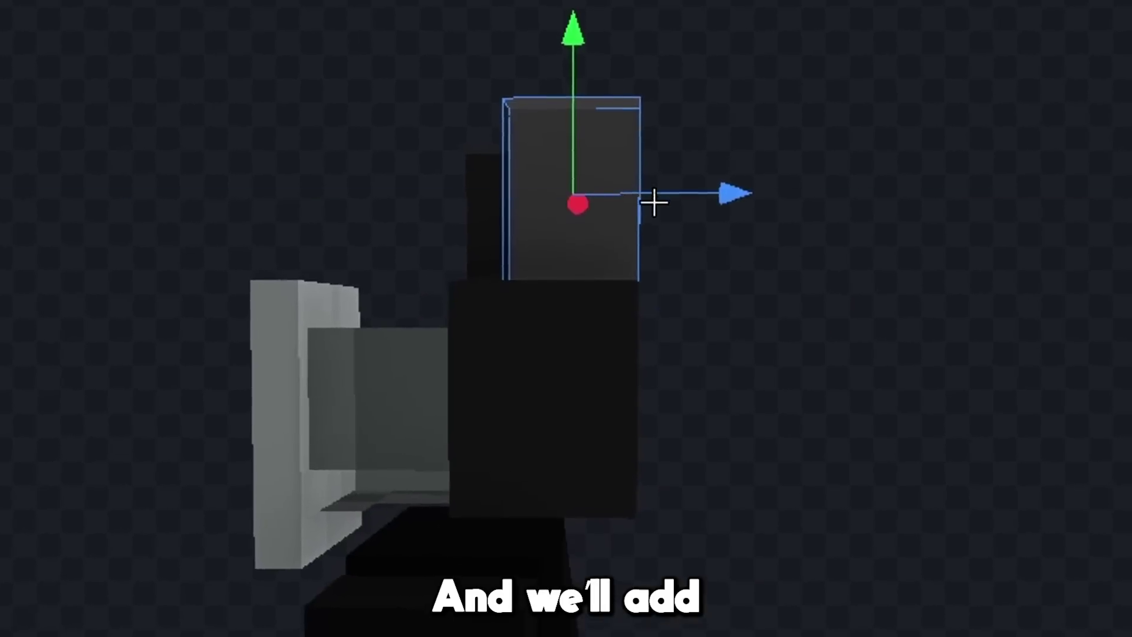
Step: Build up the head with dark boxes behind the face plate and colour the plate's front black
drag(652, 202, 808, 215)
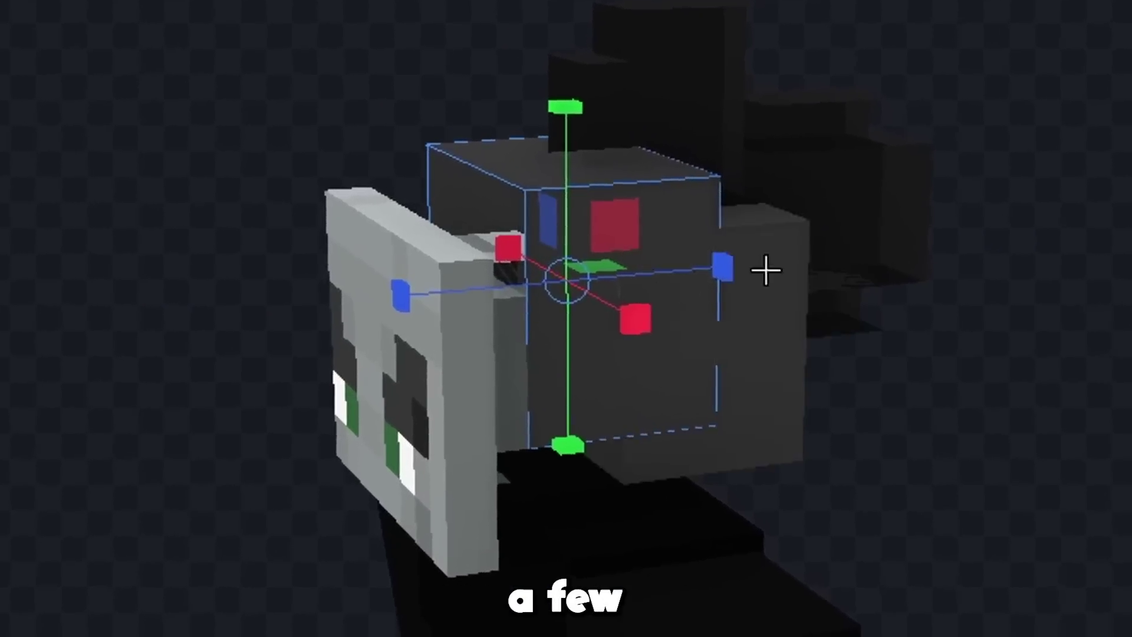
drag(766, 267, 652, 268)
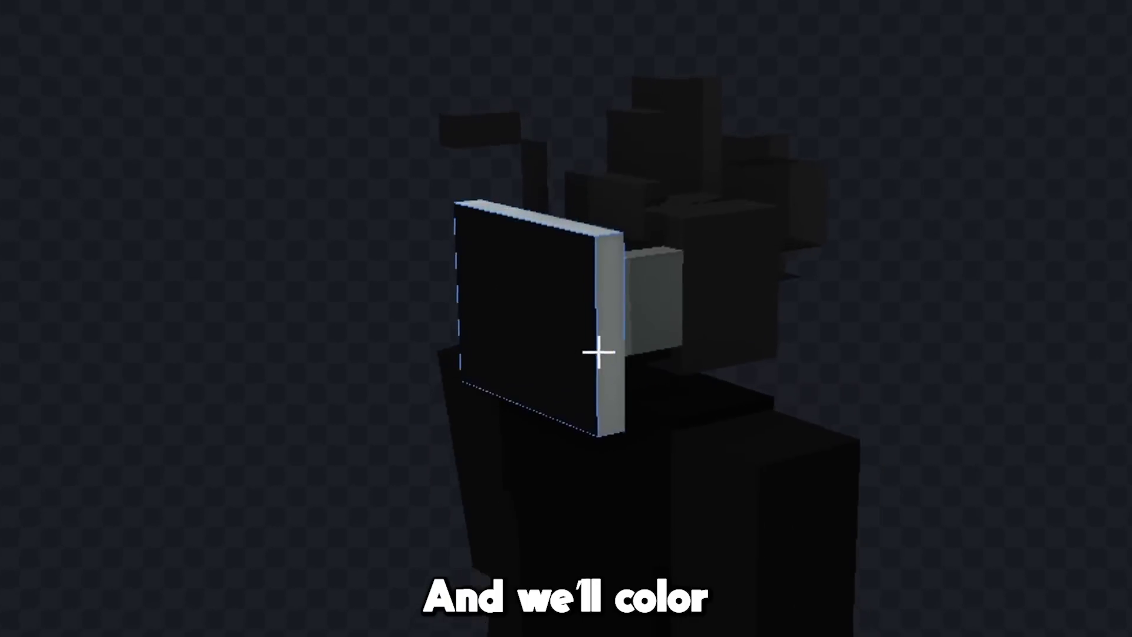
drag(688, 235, 463, 201)
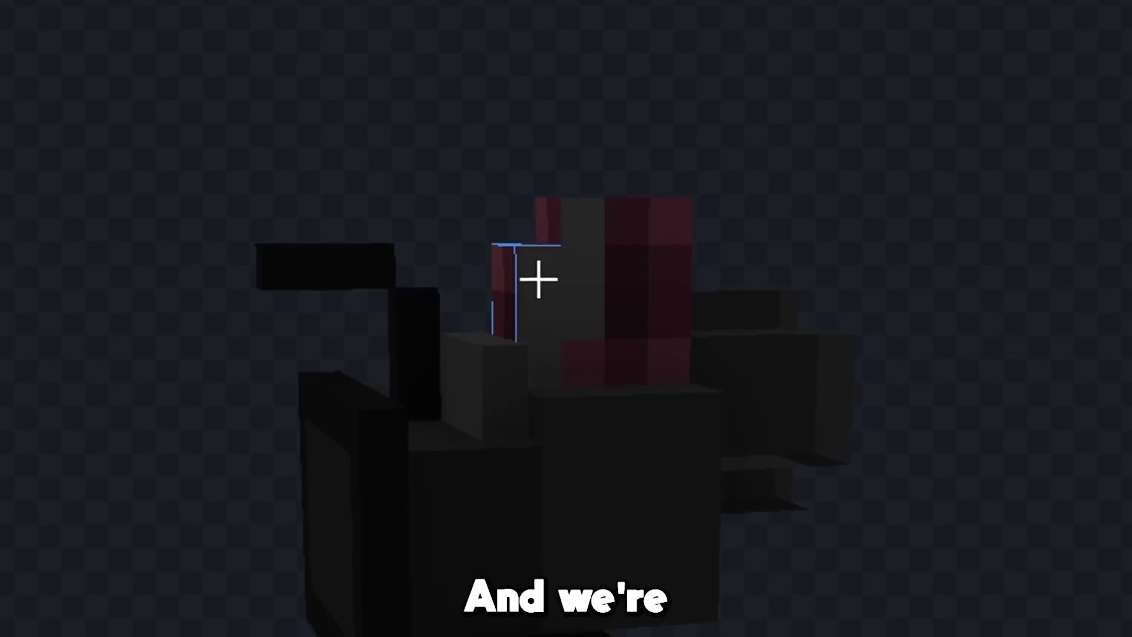
Step: Recolour the hair blocks dark grey and paint a black tie over the white shirt on the chest
drag(674, 322, 590, 428)
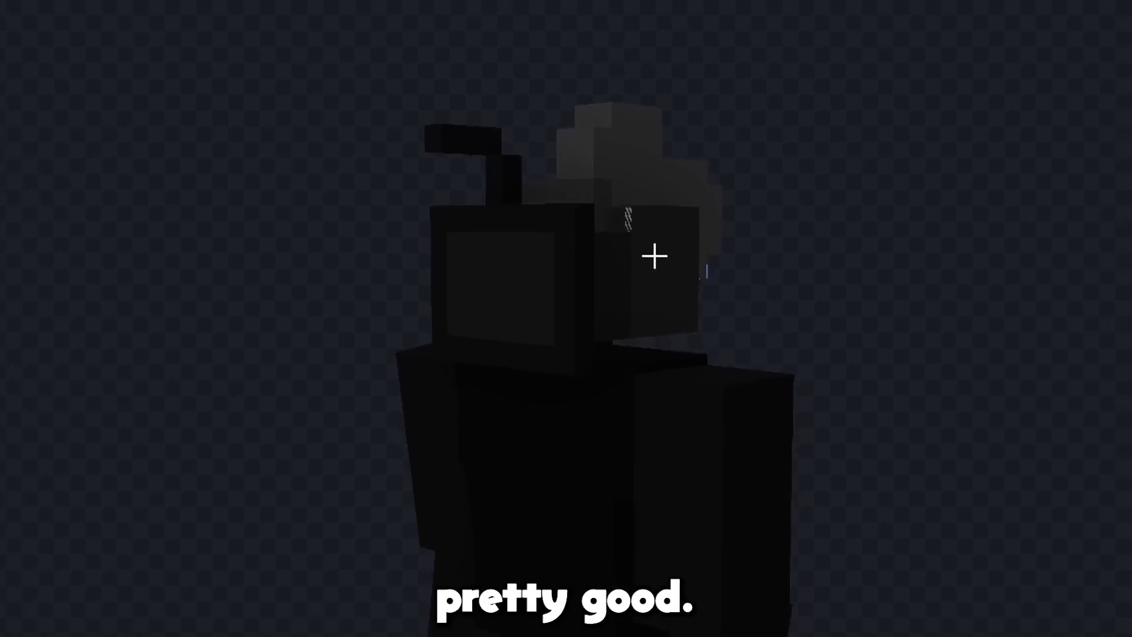
drag(654, 256, 673, 163)
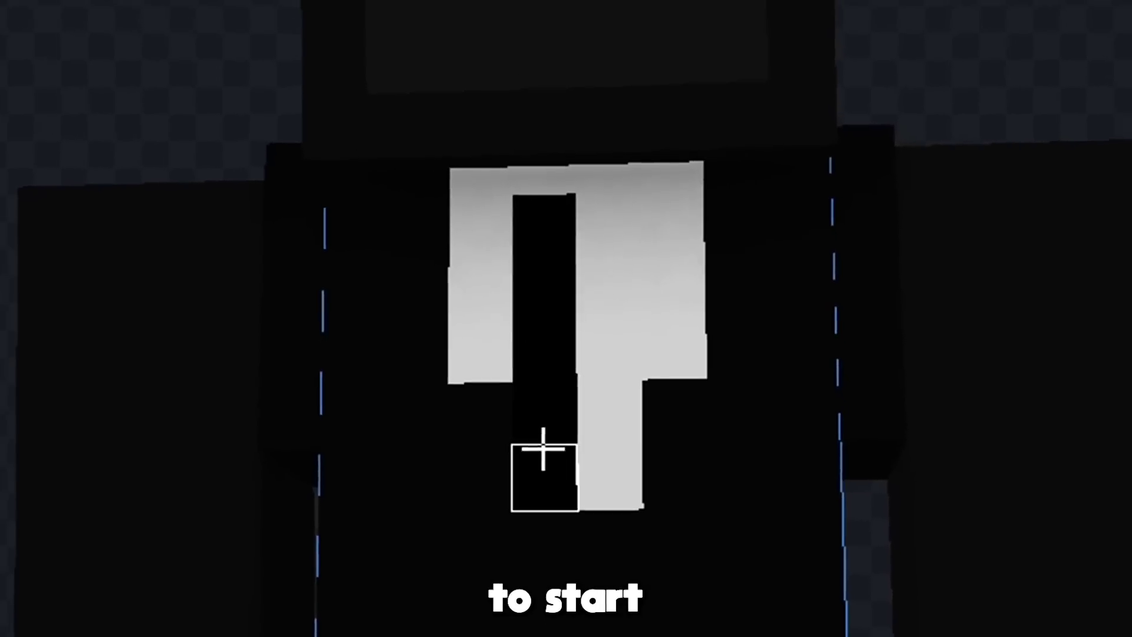
mouse_move(540, 450)
mouse_down()
mouse_move(602, 404)
mouse_move(561, 197)
mouse_up()
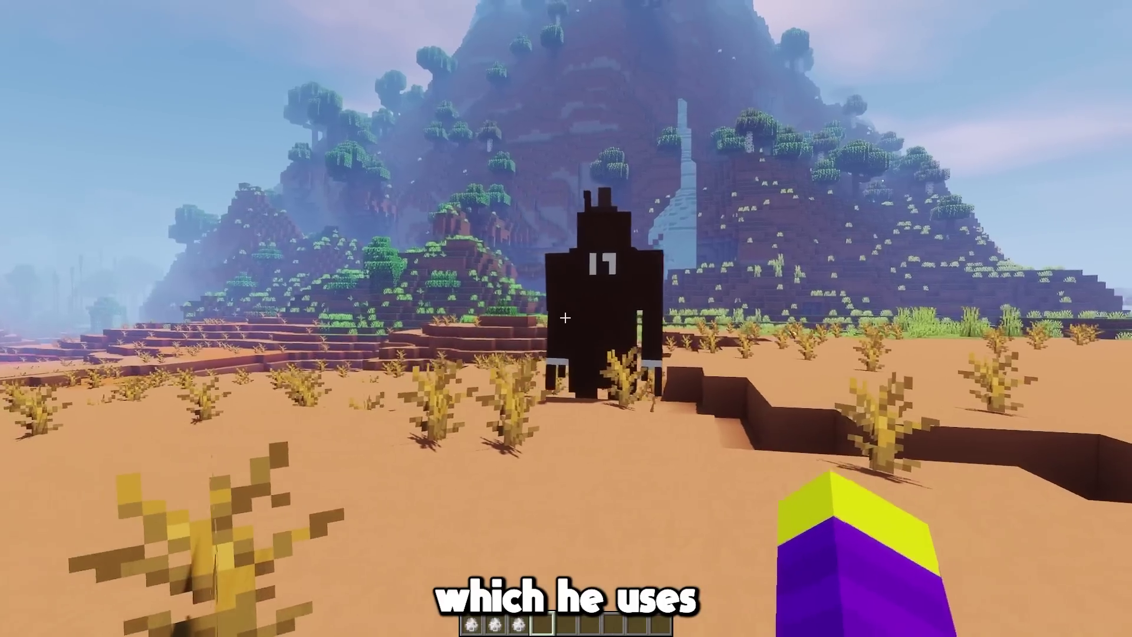
click(564, 318)
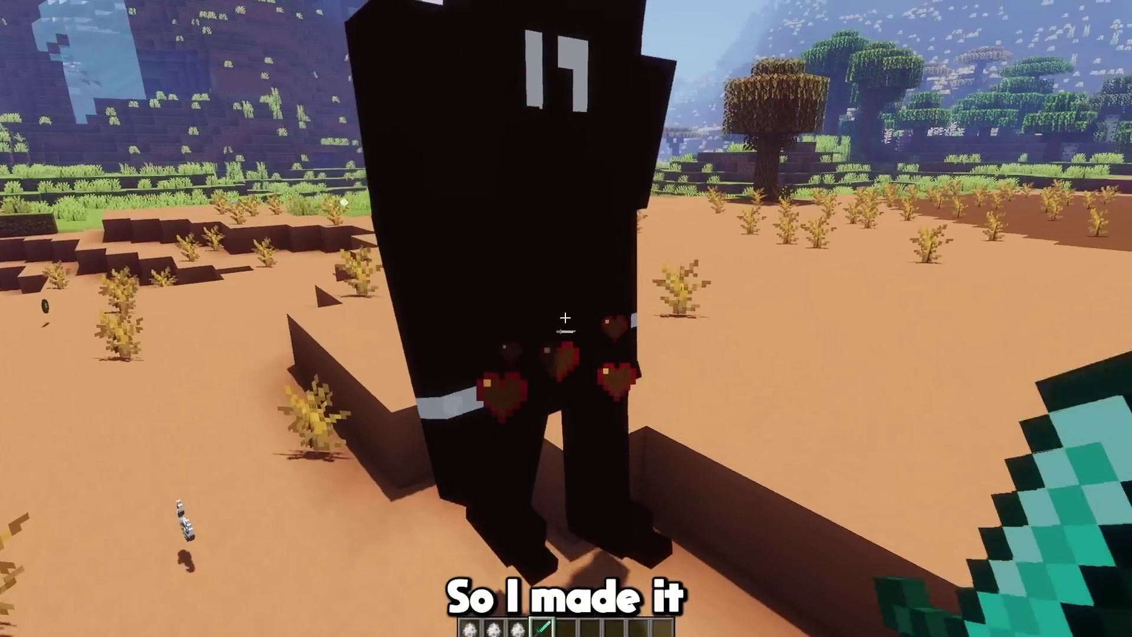
click(565, 318)
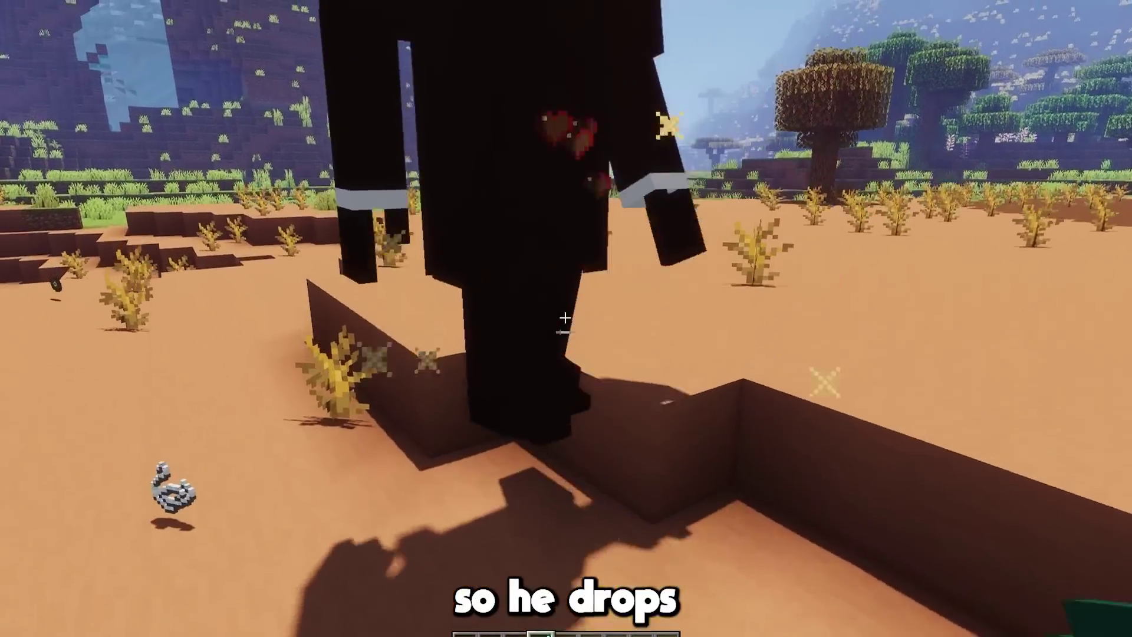
click(564, 318)
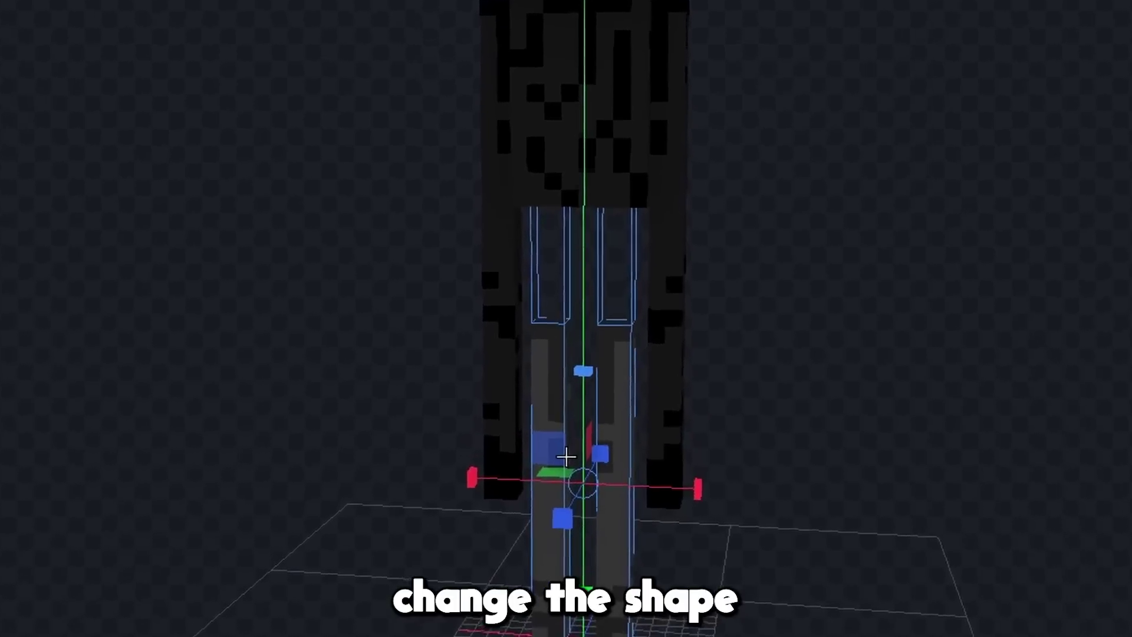
Step: Reshape the tall black mob's legs and raise grey blocks to form their upper part
drag(816, 152, 590, 165)
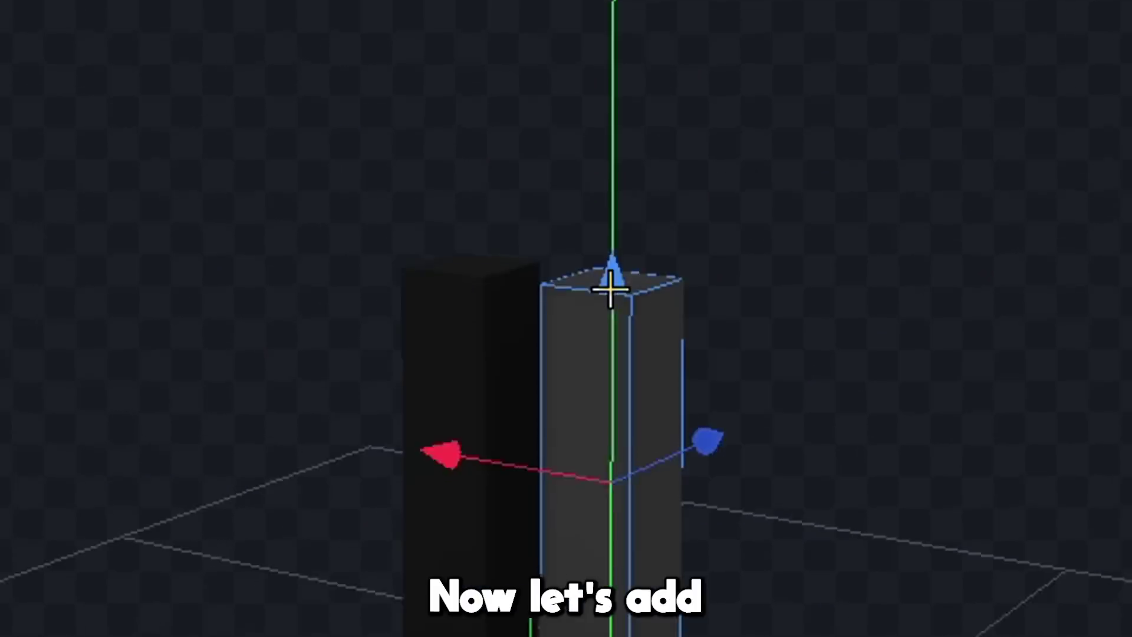
drag(610, 289, 612, 12)
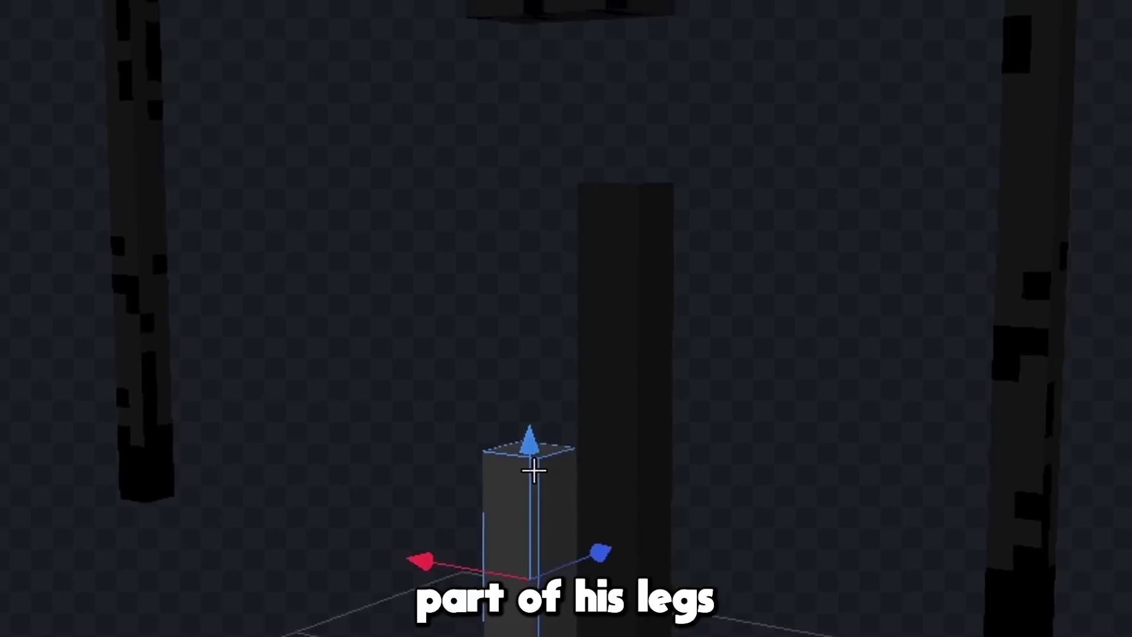
drag(533, 468, 497, 132)
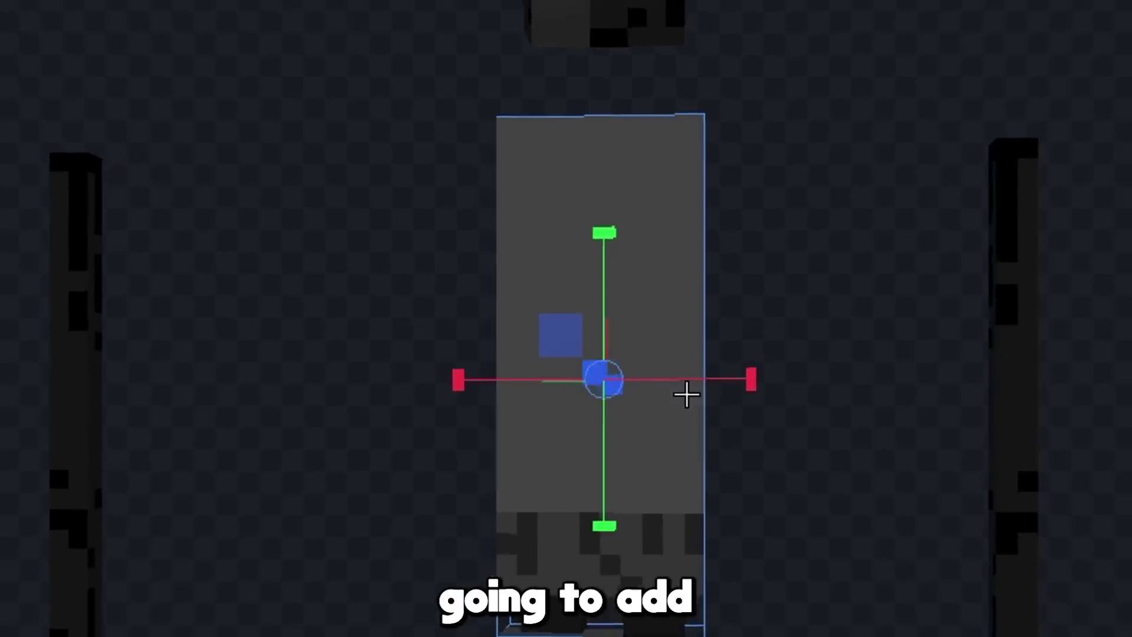
Step: Bulk out the dark grey torso and rebuild the arm as angled segments ending in a black hand
drag(687, 394, 606, 429)
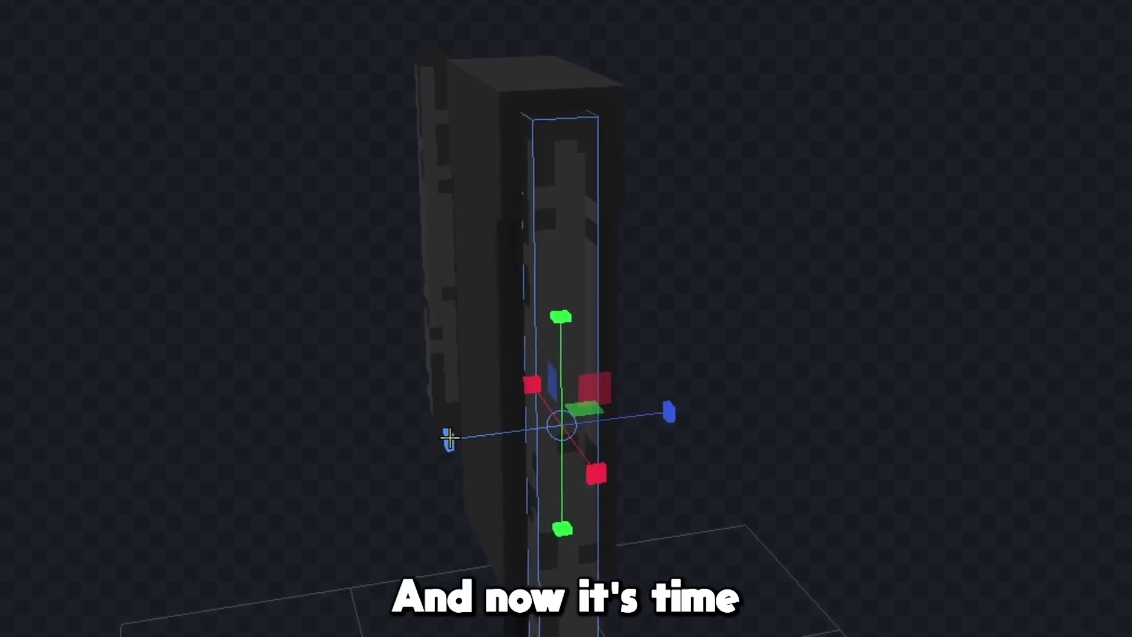
drag(449, 437, 657, 437)
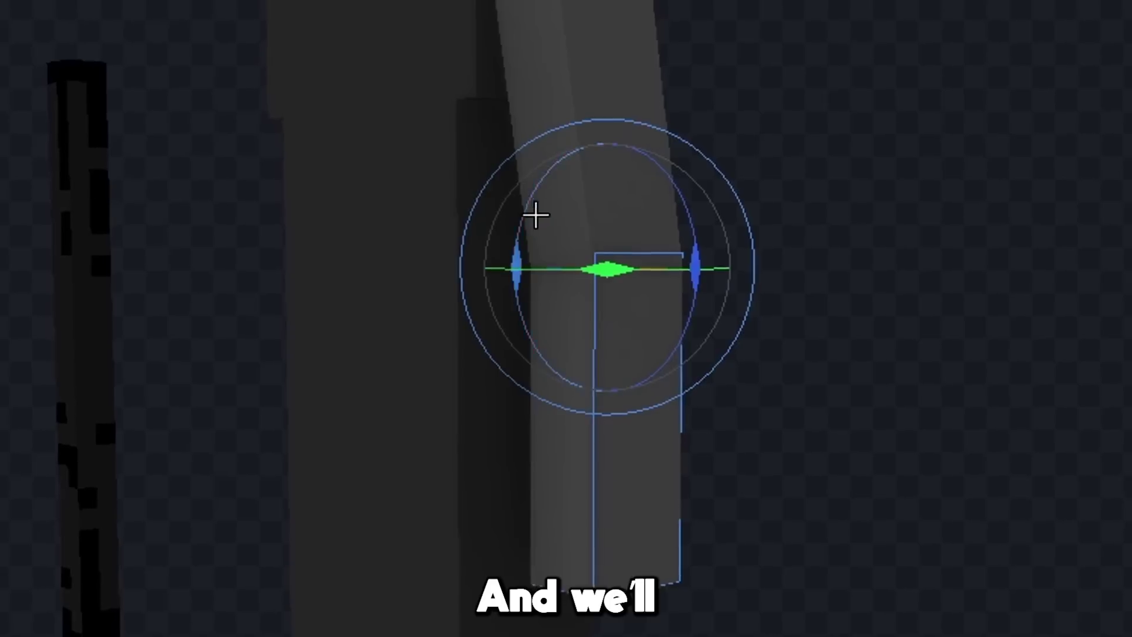
drag(535, 216, 546, 215)
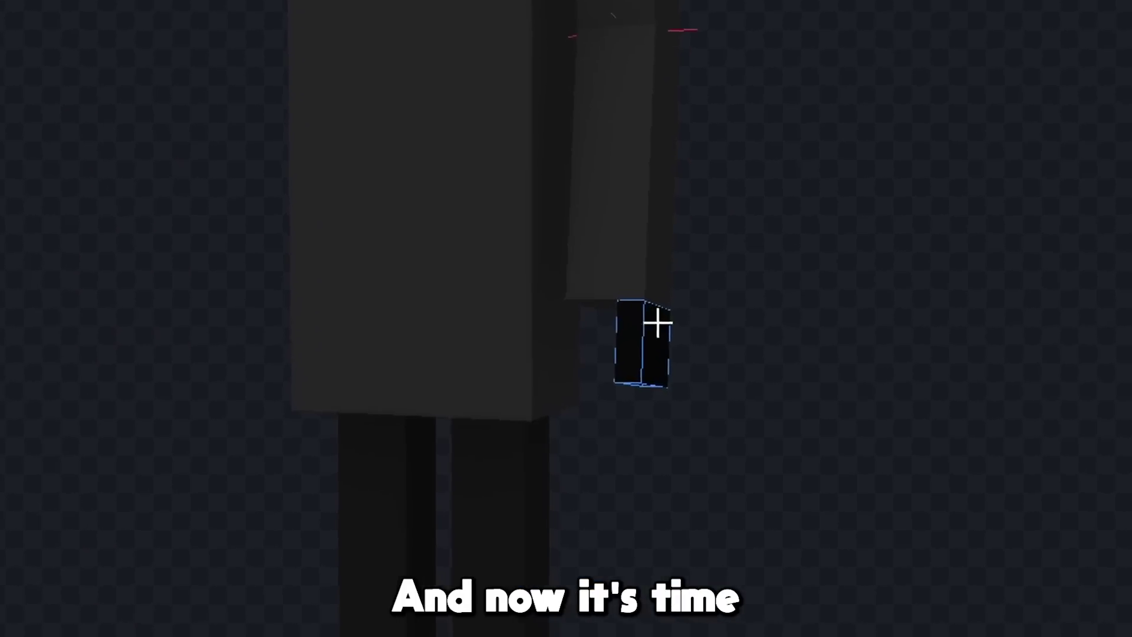
drag(657, 321, 161, 387)
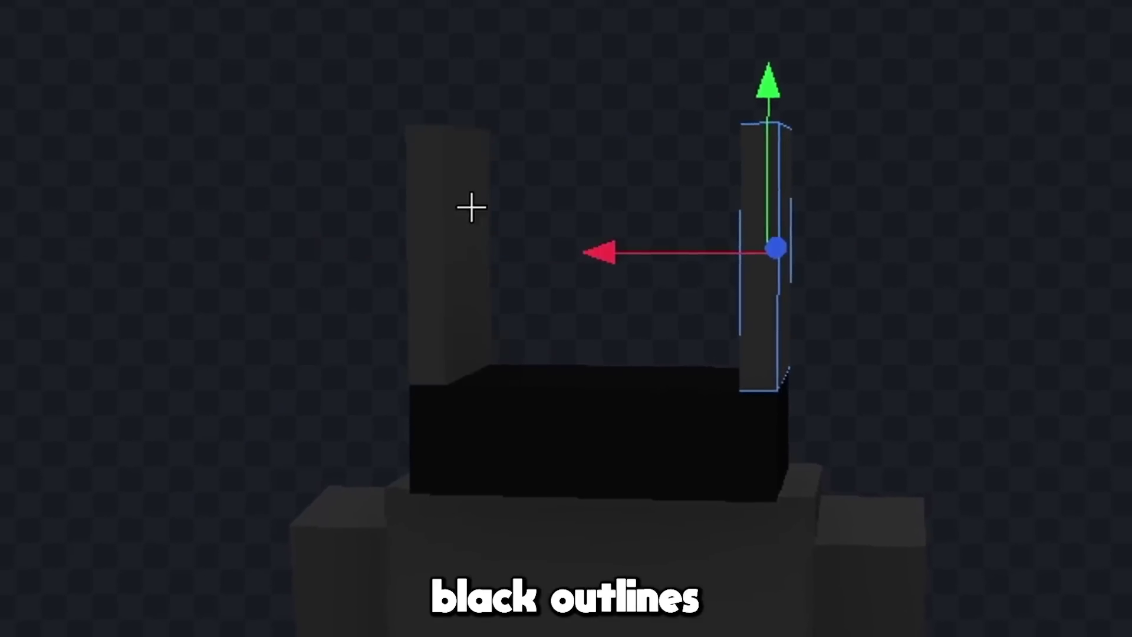
Step: Frame the TV head with black outline blocks around a flat grey-green screen
click(472, 208)
drag(457, 94, 459, 105)
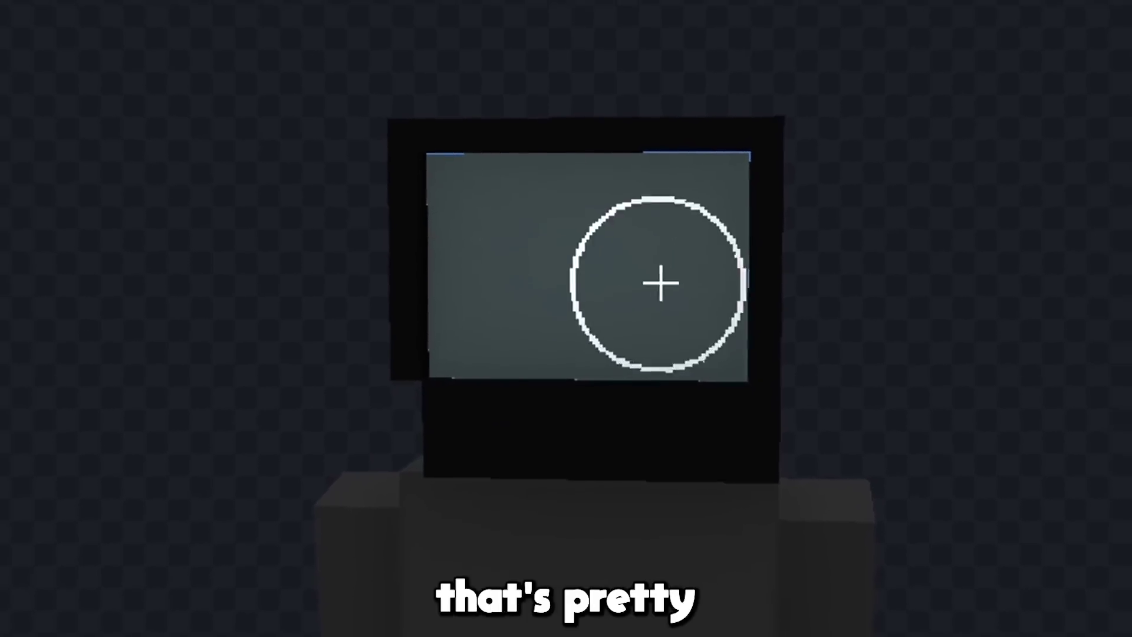
scroll(789, 419, up, 2)
right_drag(788, 420, 706, 572)
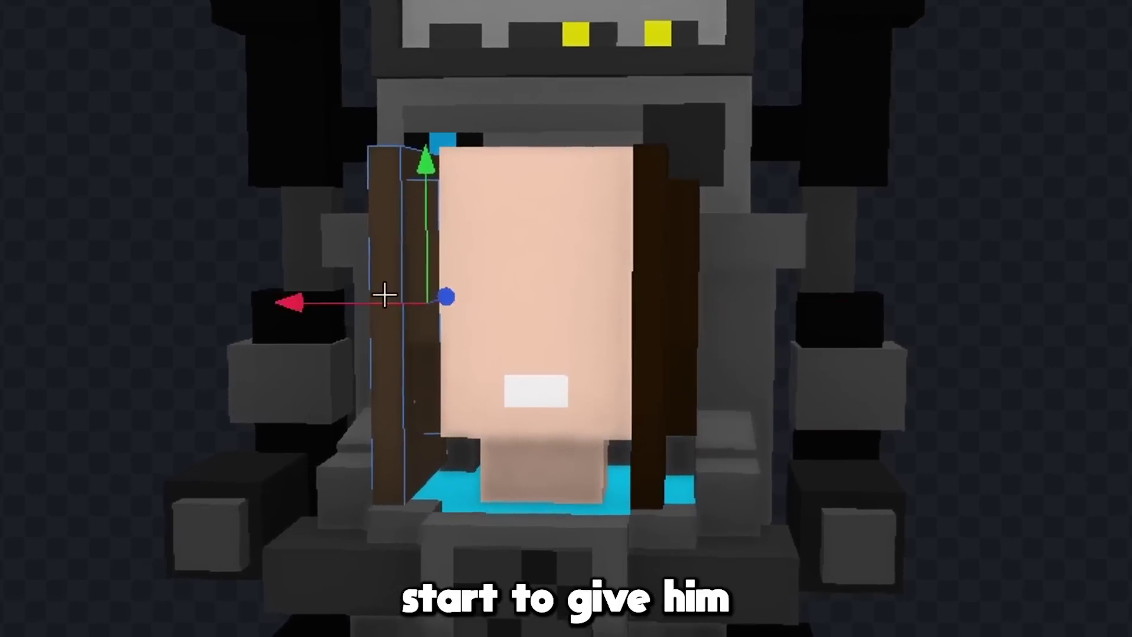
Step: Surround the toilet head's face with long brown hair, paint white in its eyes and add a brown beard
drag(384, 295, 451, 358)
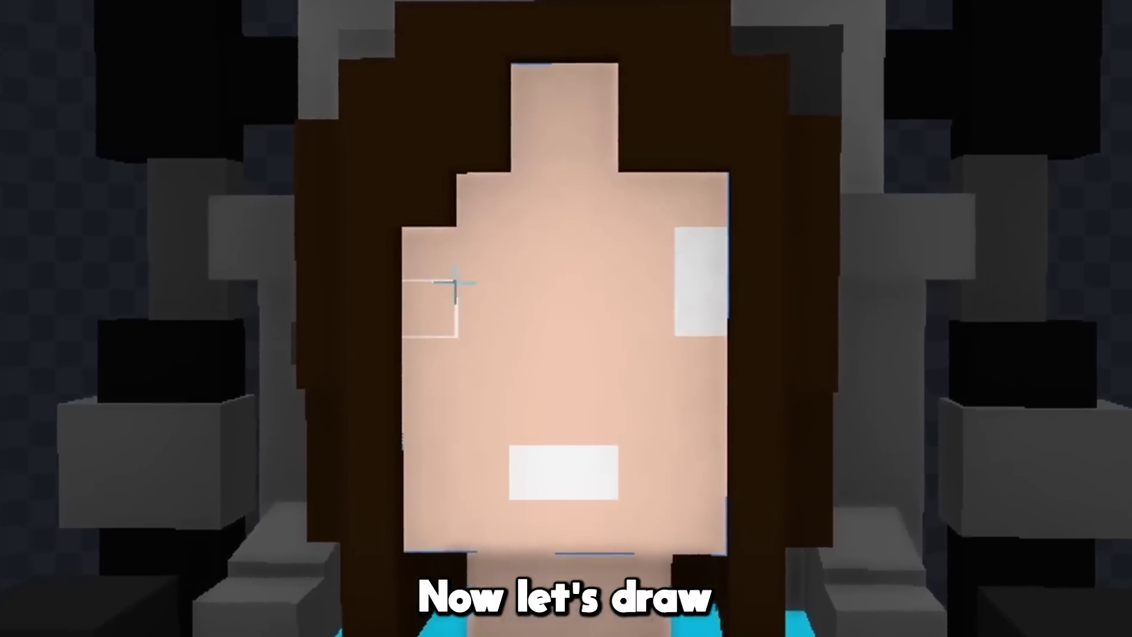
click(449, 321)
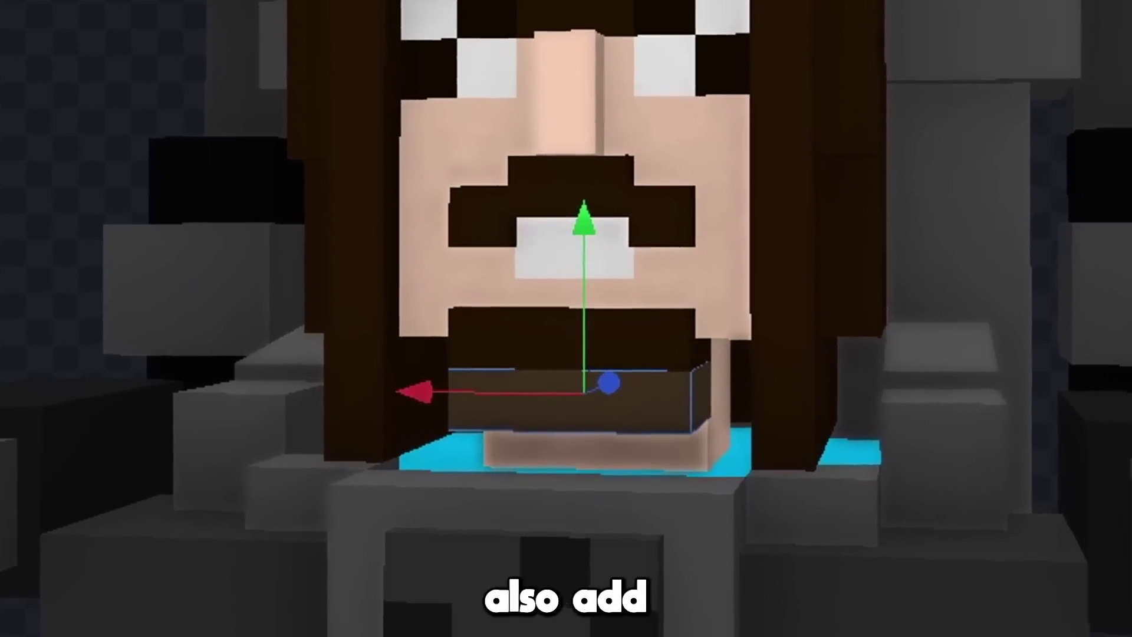
key(s)
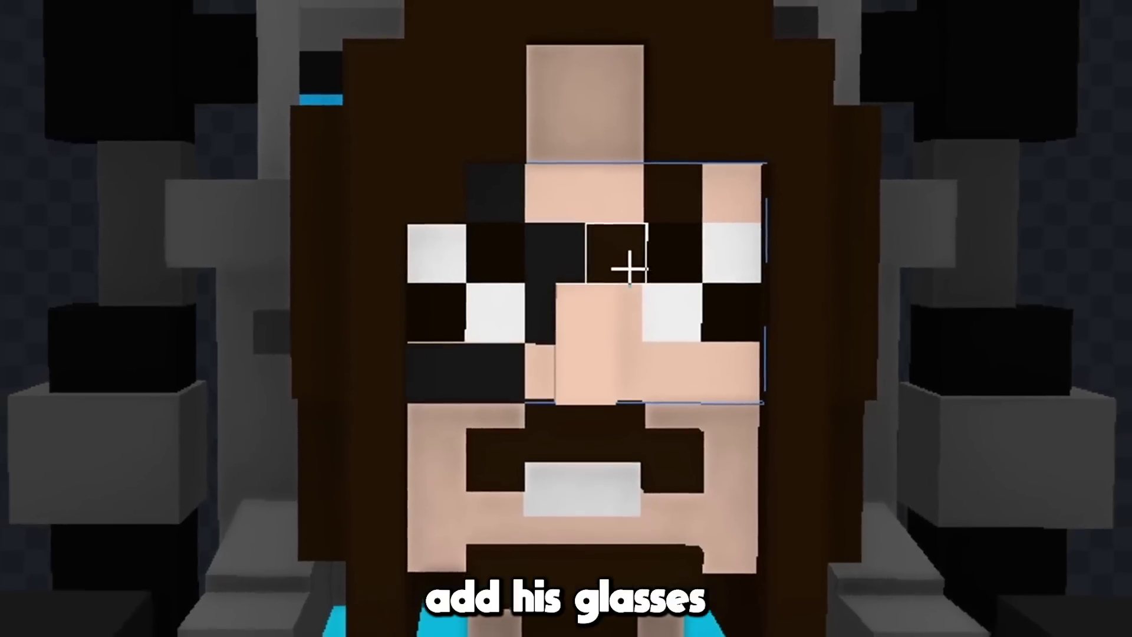
Step: Paint black glasses over the eyes and nose bridge of the long-haired toilet head
drag(623, 252, 705, 360)
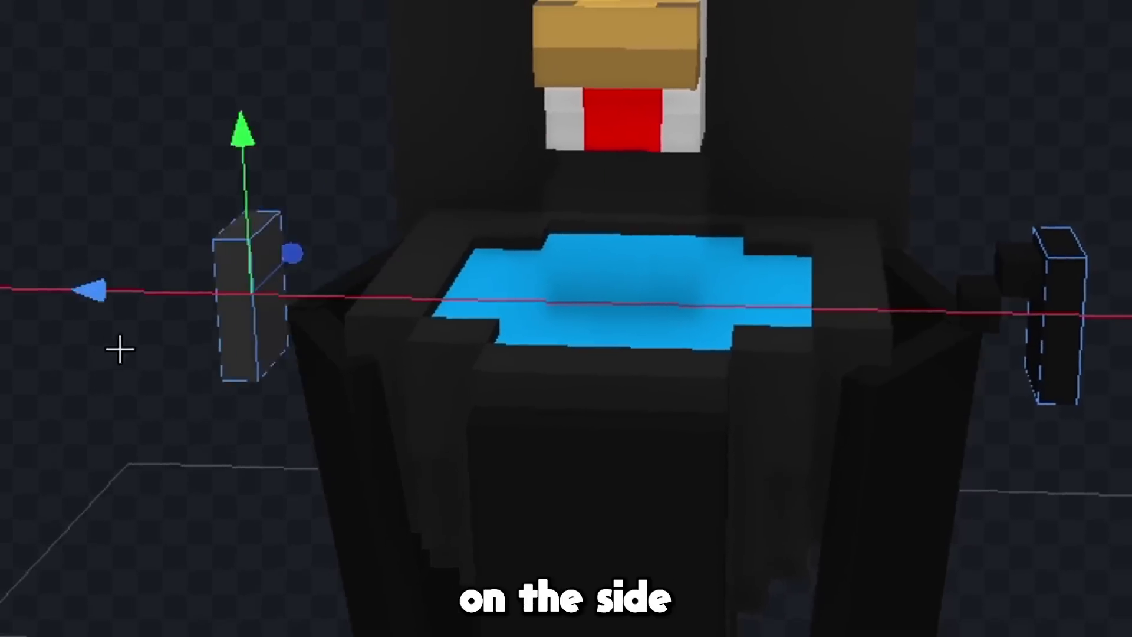
Step: Attach mirrored dark plates to the black toilet's sides and top its tank with a dark slab and a wide grey block
drag(119, 349, 338, 324)
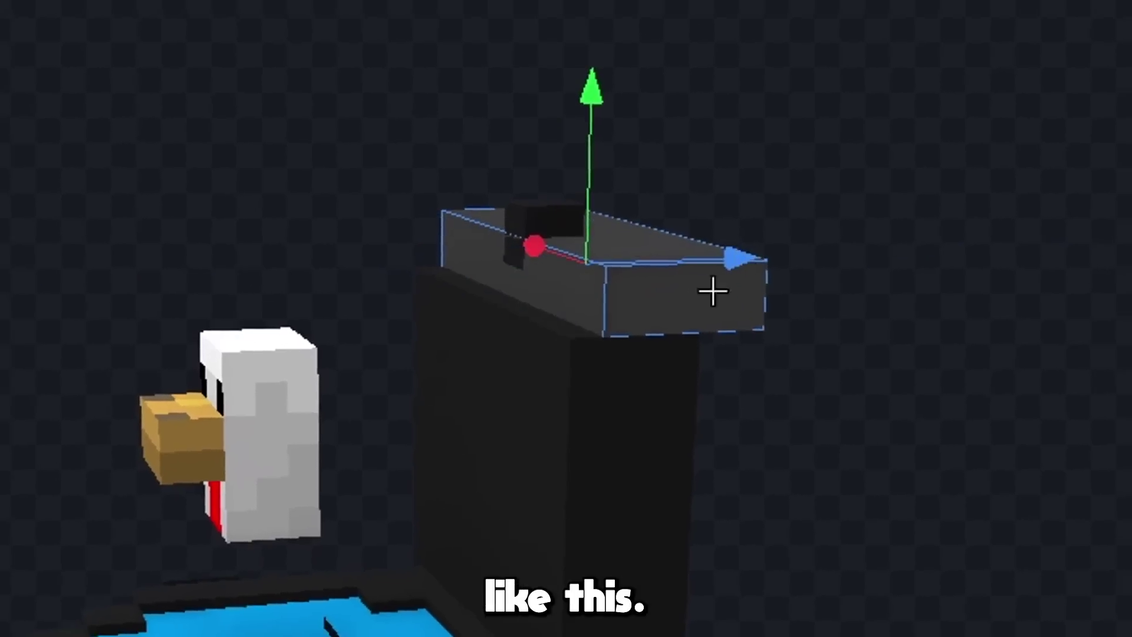
drag(713, 291, 635, 384)
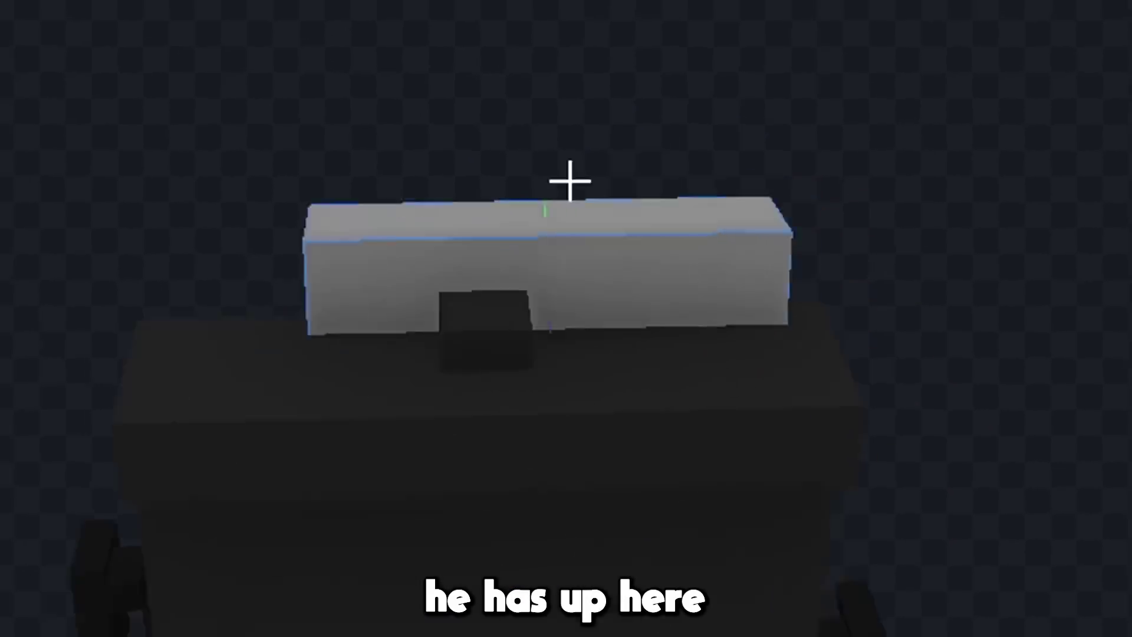
drag(571, 182, 510, 303)
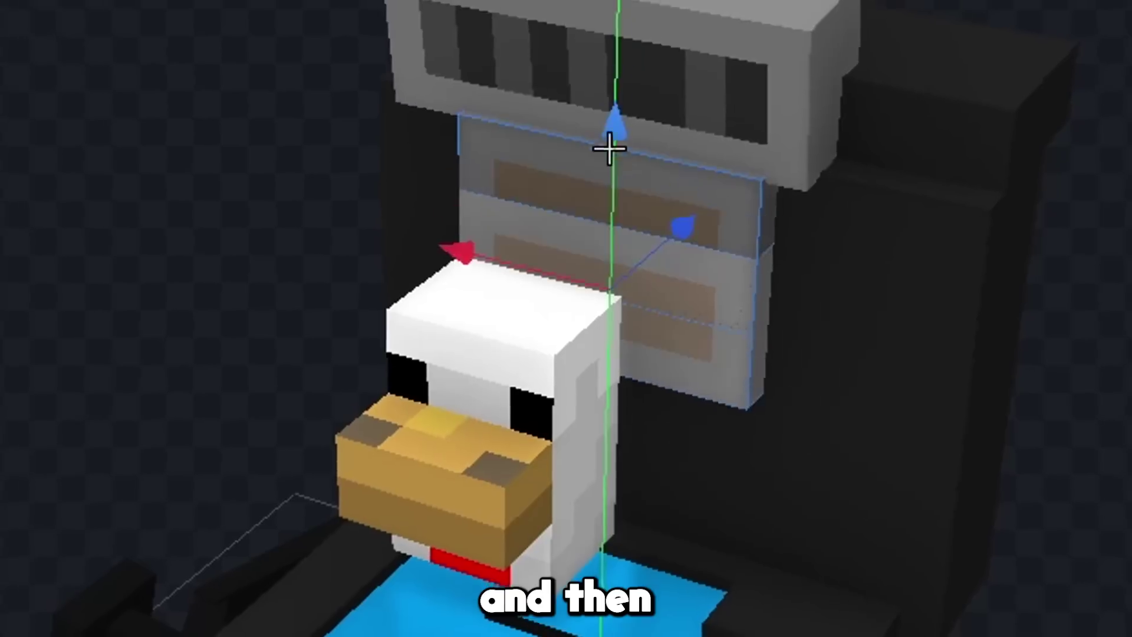
Step: Build out the tank's front with grey panels holding brown insets, a narrow grey block and a mirrored pair of black pillars
drag(607, 151, 647, 220)
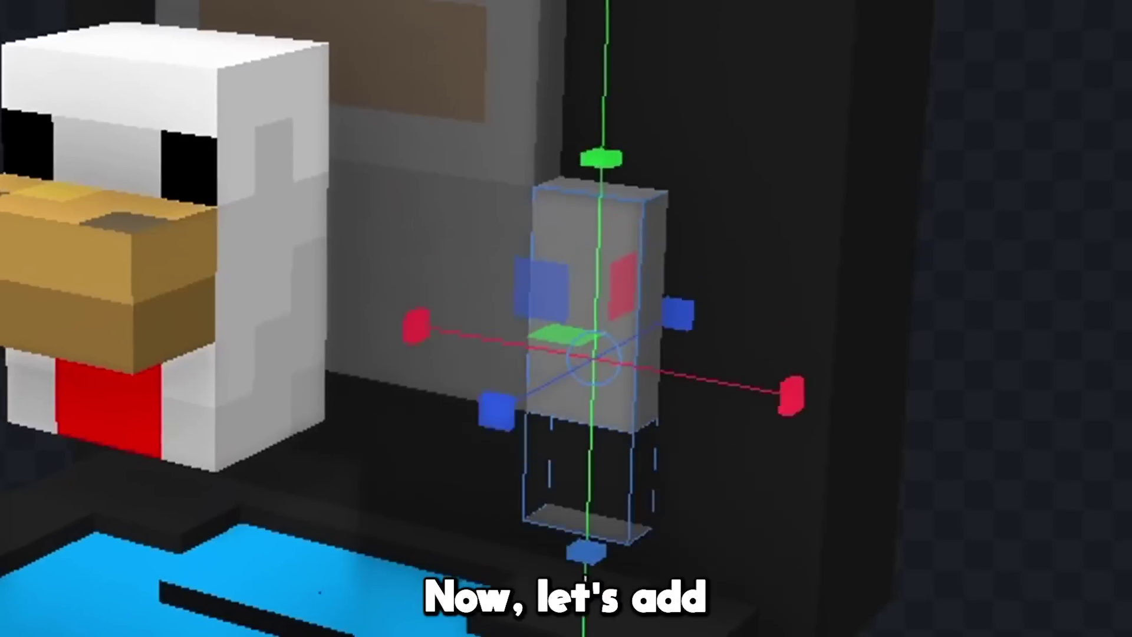
drag(550, 543, 503, 412)
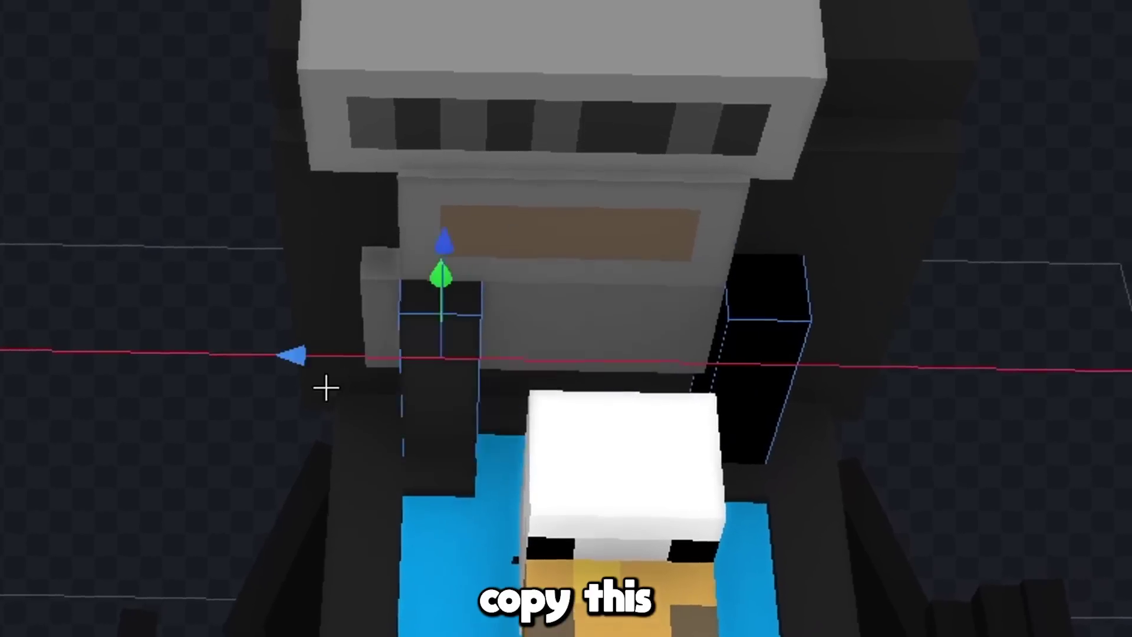
scroll(326, 387, up, 5)
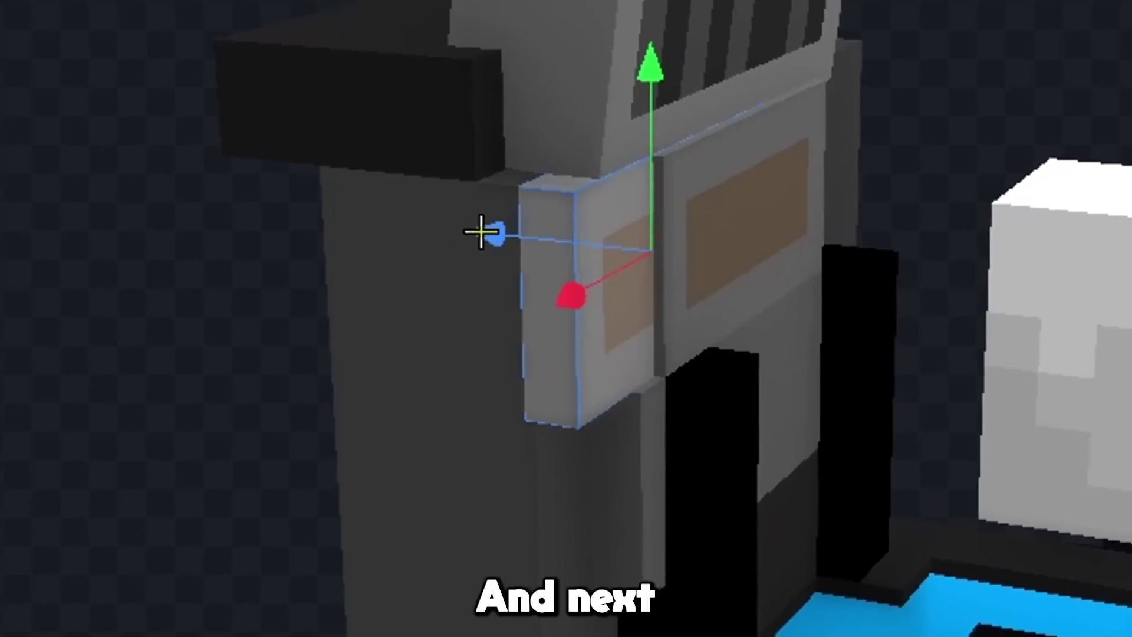
drag(481, 231, 619, 146)
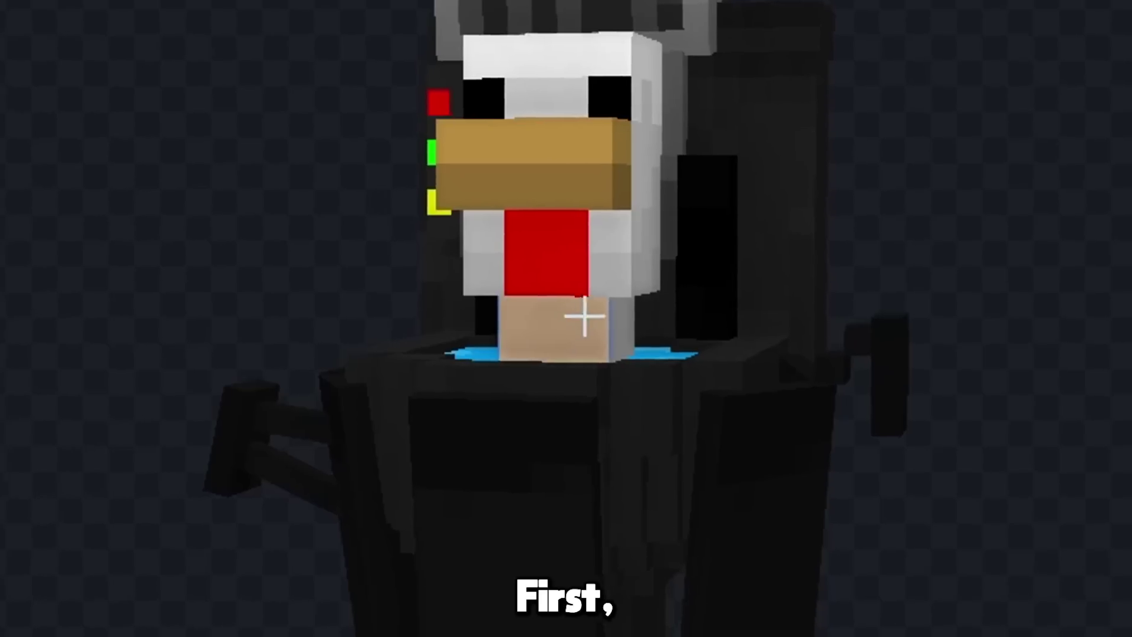
Step: Give the black toilet a skin-coloured neck and a grinning head with a protruding nose and mirrored ears
drag(584, 316, 592, 349)
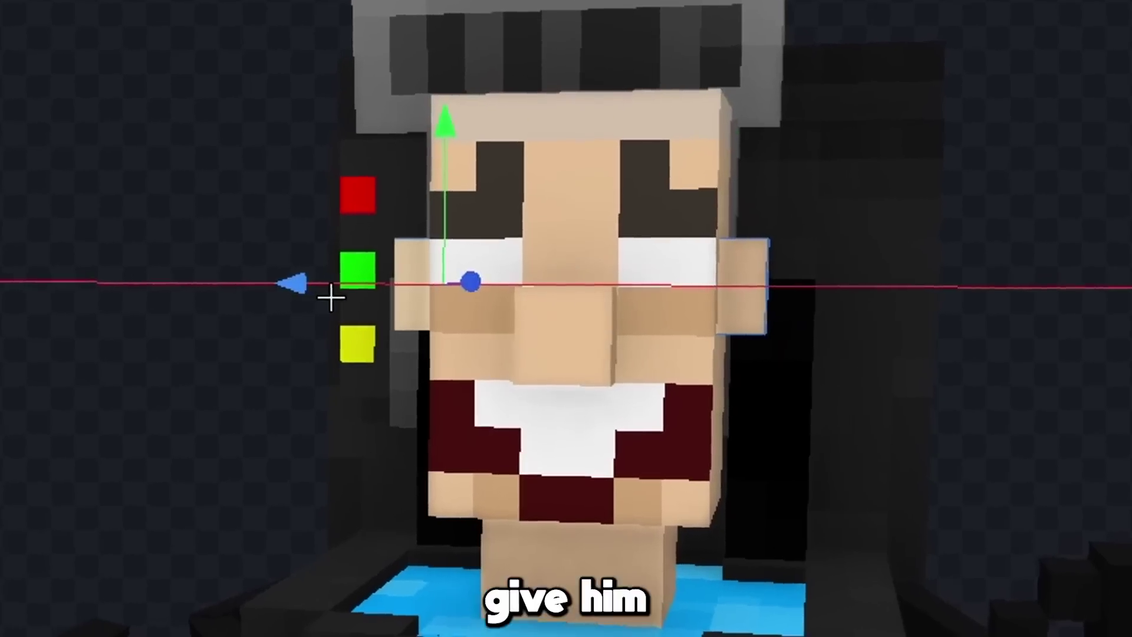
scroll(331, 298, down, 3)
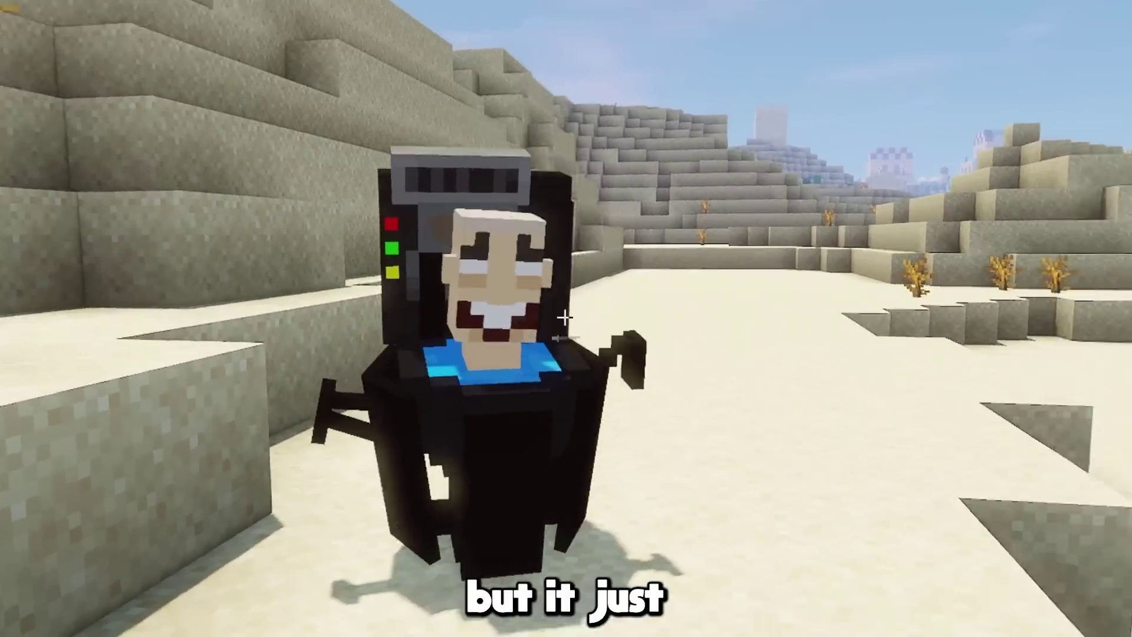
scroll(565, 318, up, 1)
key(q)
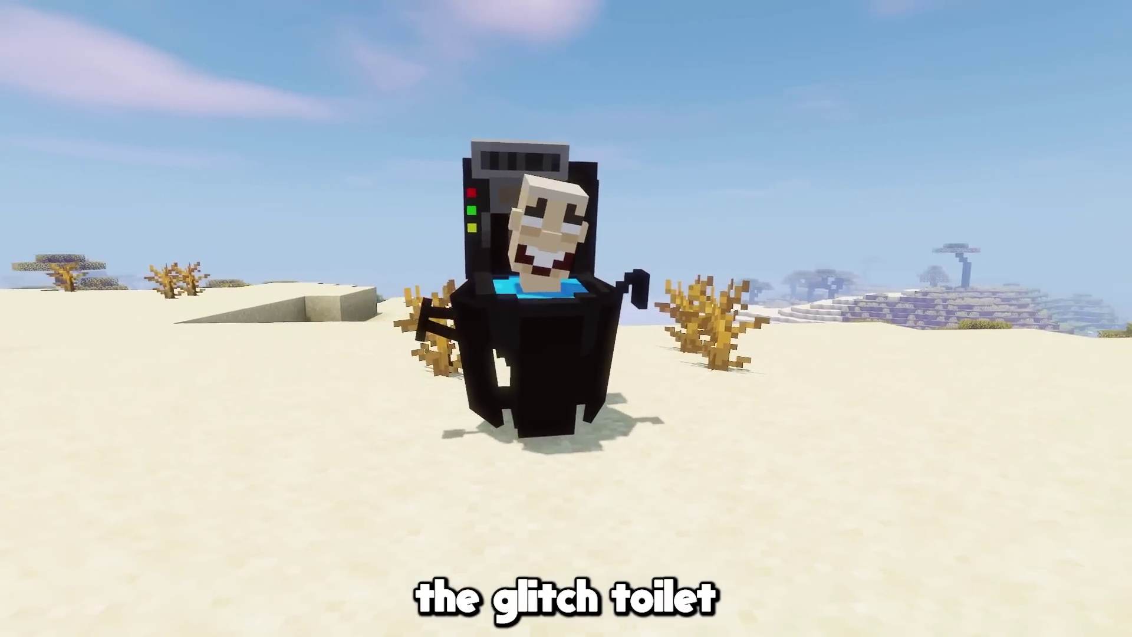